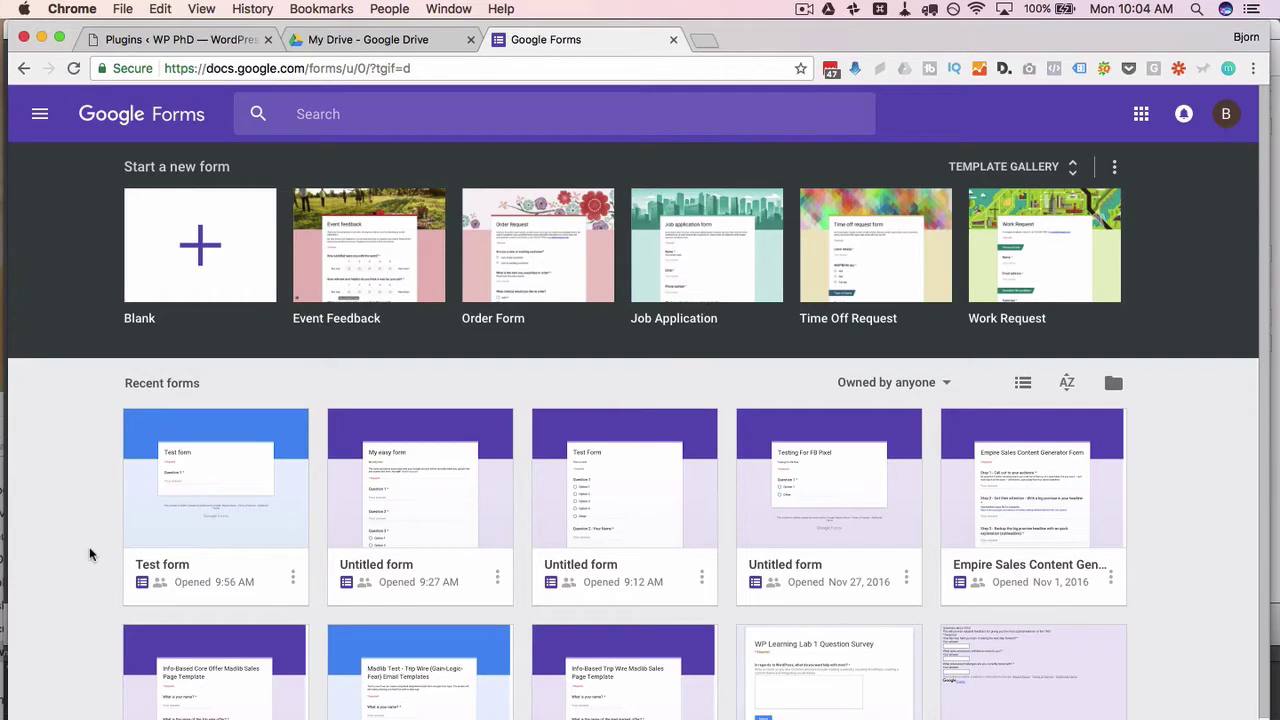
Step: Open the Test form and check its embed HTML, which File Upload questions block
{"action": "mouse_move", "coordinate": [206, 68]}
{"action": "left_mouse_down"}
{"action": "mouse_move", "coordinate": [342, 68]}
{"action": "mouse_move", "coordinate": [206, 68]}
{"action": "left_mouse_up"}
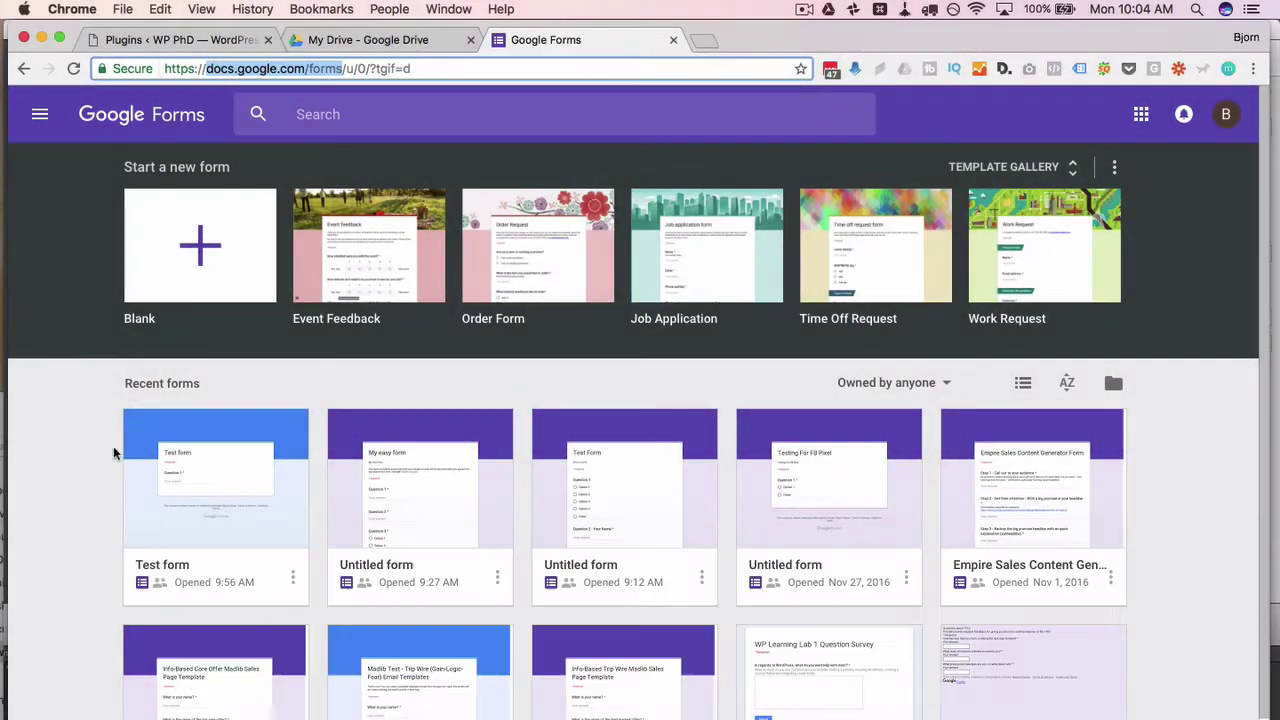
{"action": "left_click", "coordinate": [91, 485]}
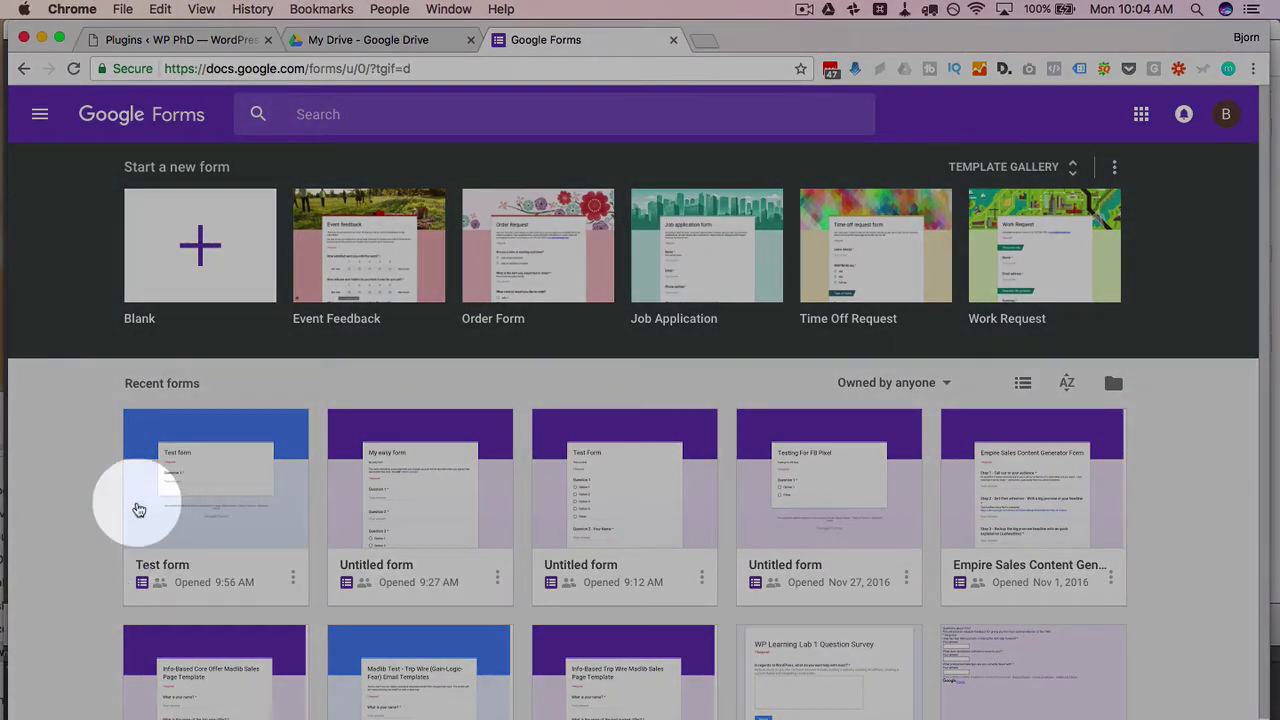
{"action": "left_click", "coordinate": [191, 534]}
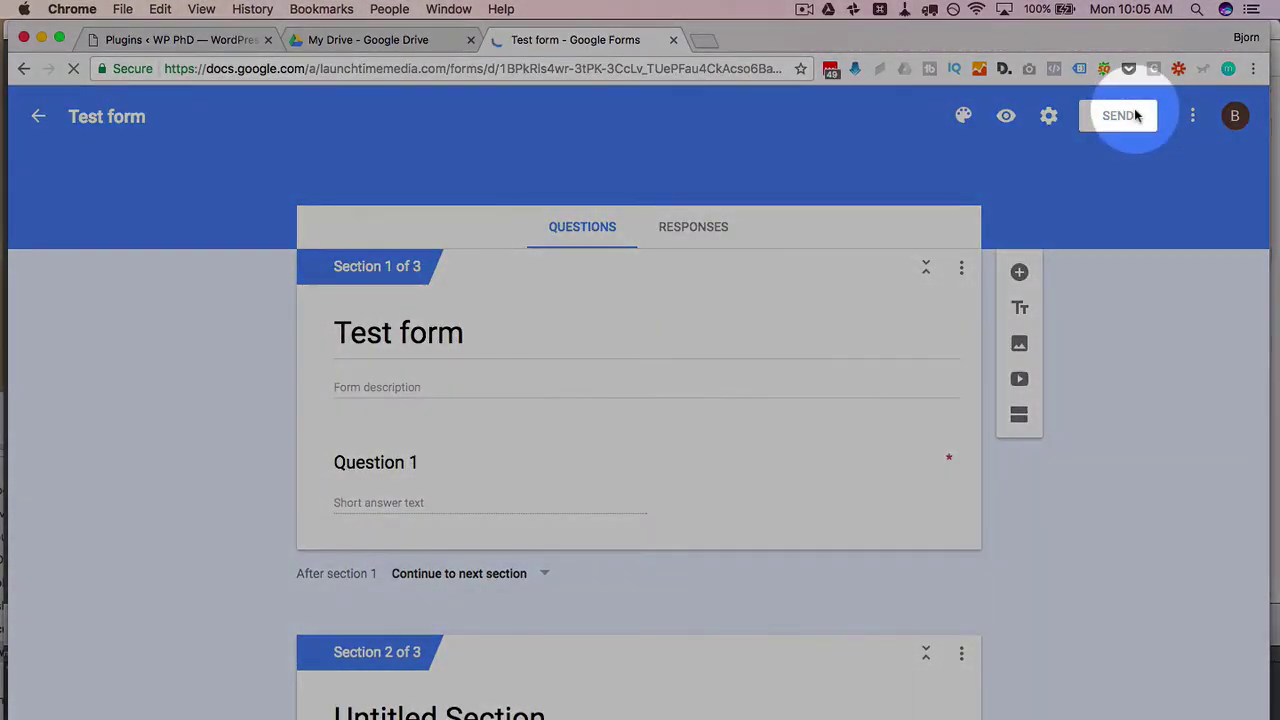
{"action": "left_click", "coordinate": [1117, 115]}
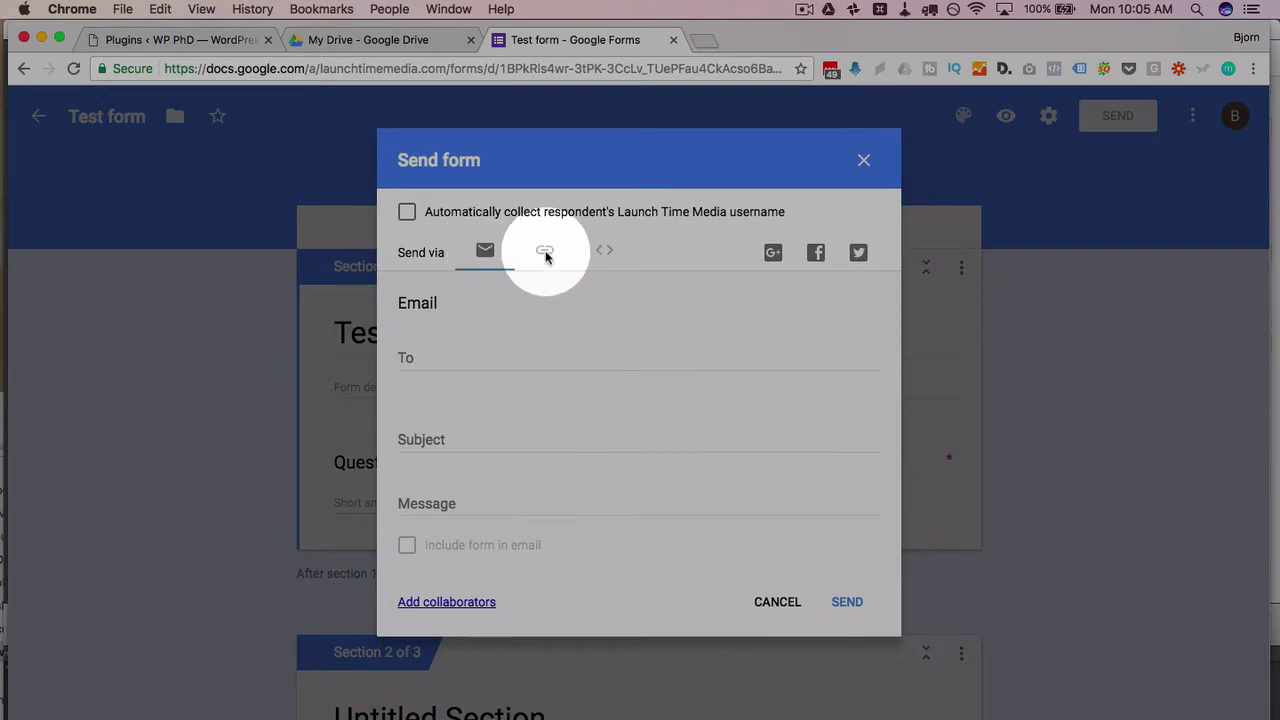
{"action": "left_click", "coordinate": [604, 252]}
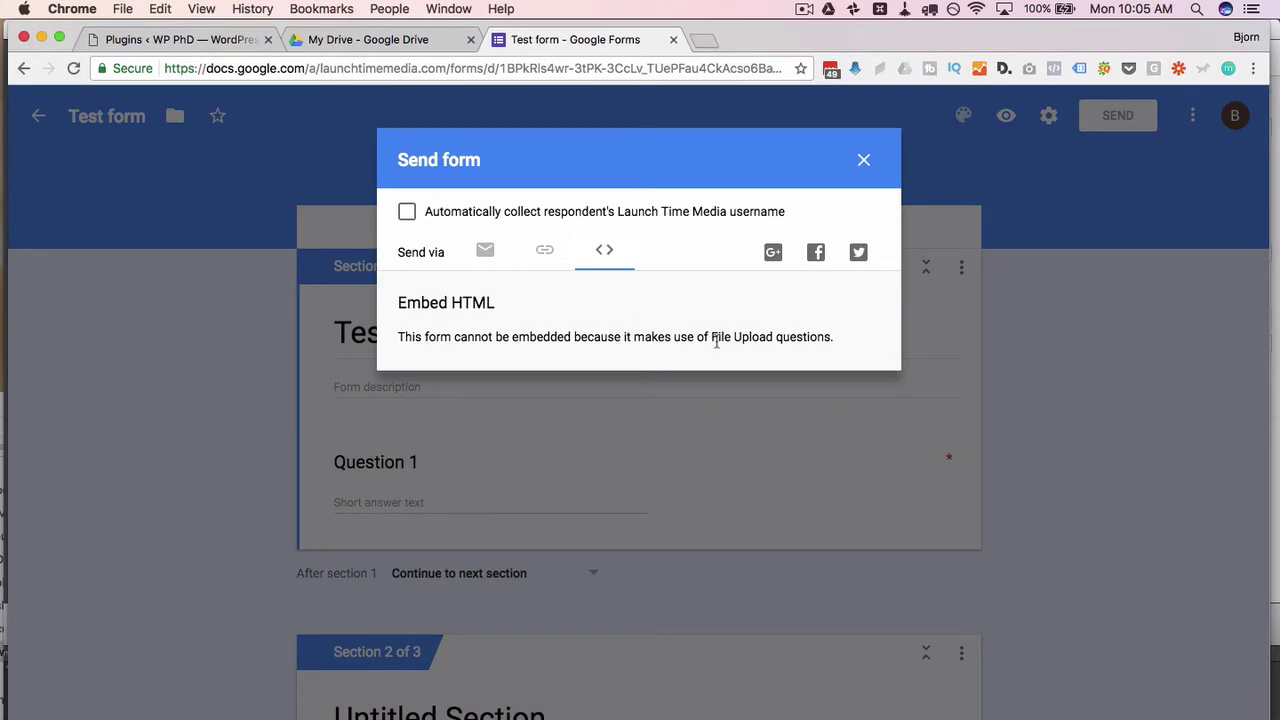
Step: Delete Question 6, the file upload question, from the Test form
{"action": "left_click", "coordinate": [864, 160]}
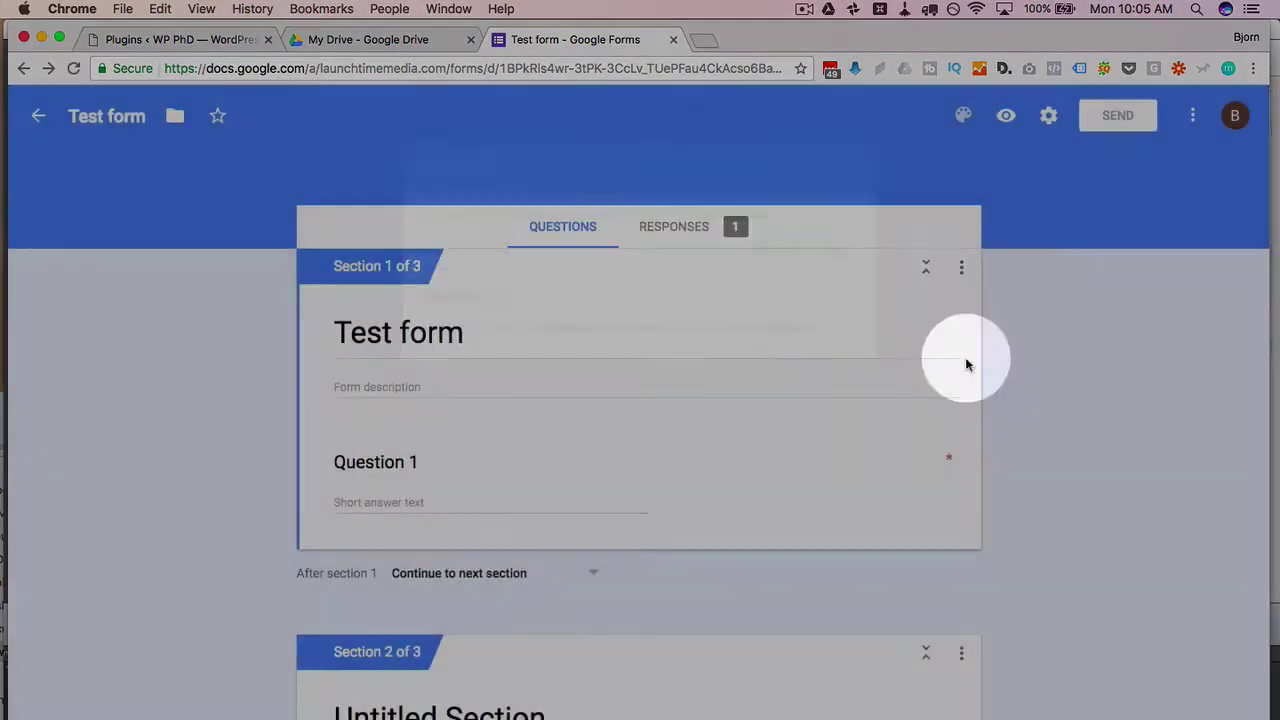
{"action": "scroll", "coordinate": [986, 409], "scroll_direction": "down", "scroll_amount": 5}
{"action": "scroll", "coordinate": [986, 409], "scroll_direction": "down", "scroll_amount": 10}
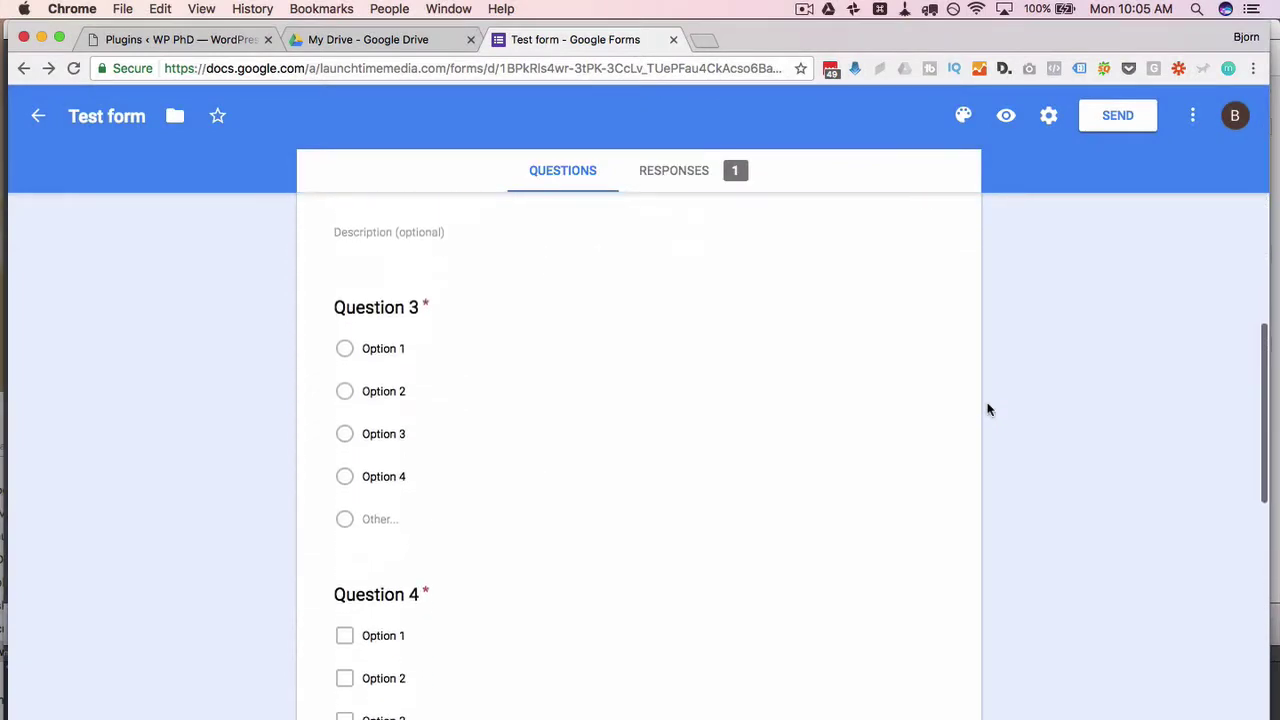
{"action": "scroll", "coordinate": [987, 409], "scroll_direction": "down", "scroll_amount": 3}
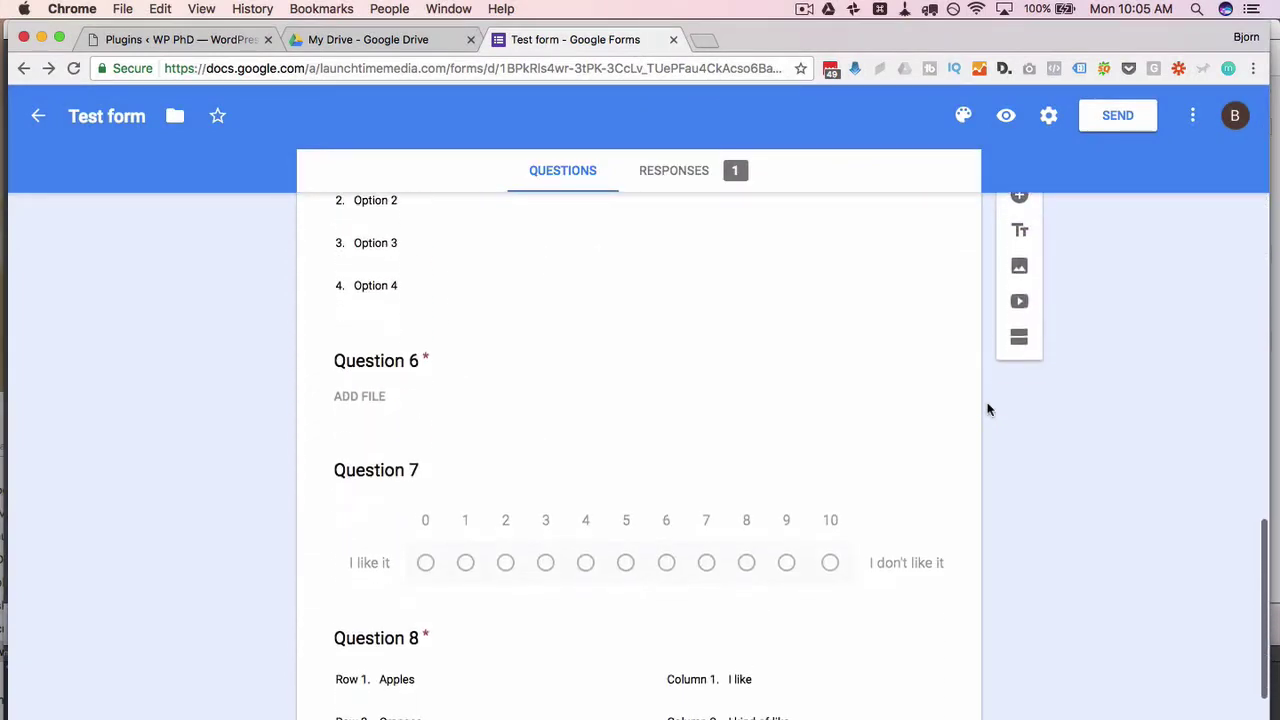
{"action": "left_click", "coordinate": [447, 386]}
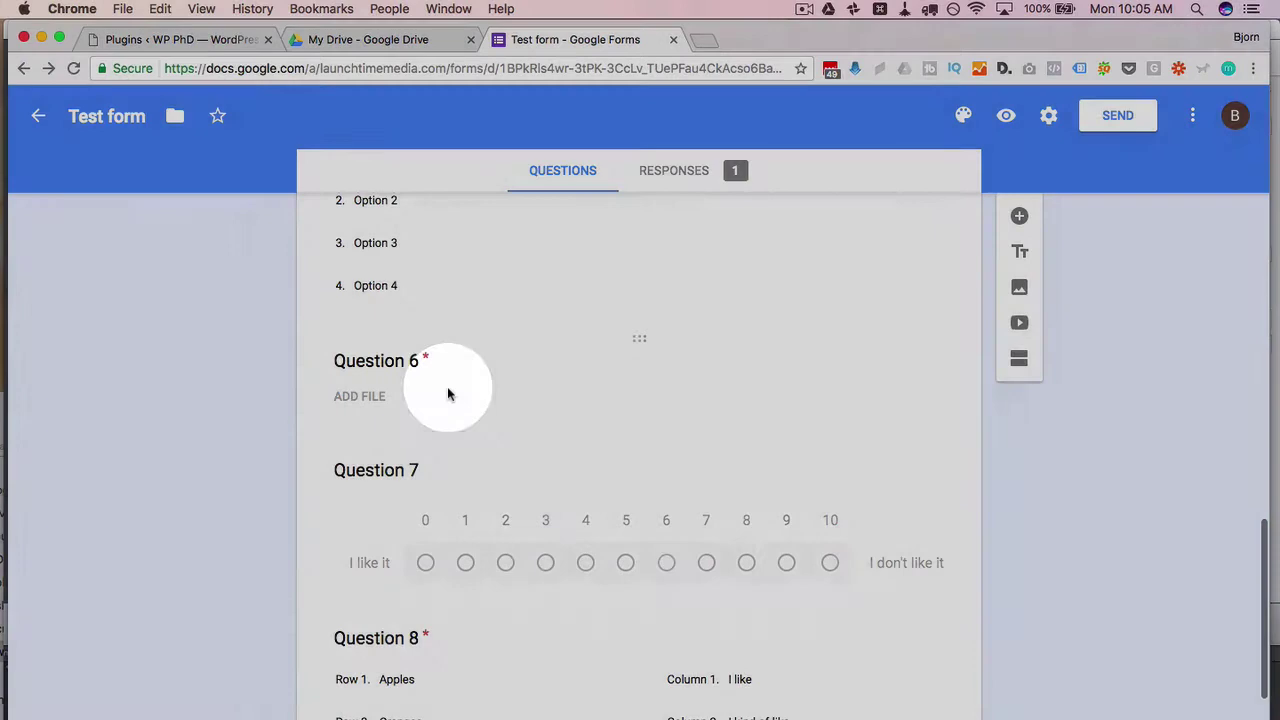
{"action": "scroll", "coordinate": [735, 500], "scroll_direction": "down", "scroll_amount": 6}
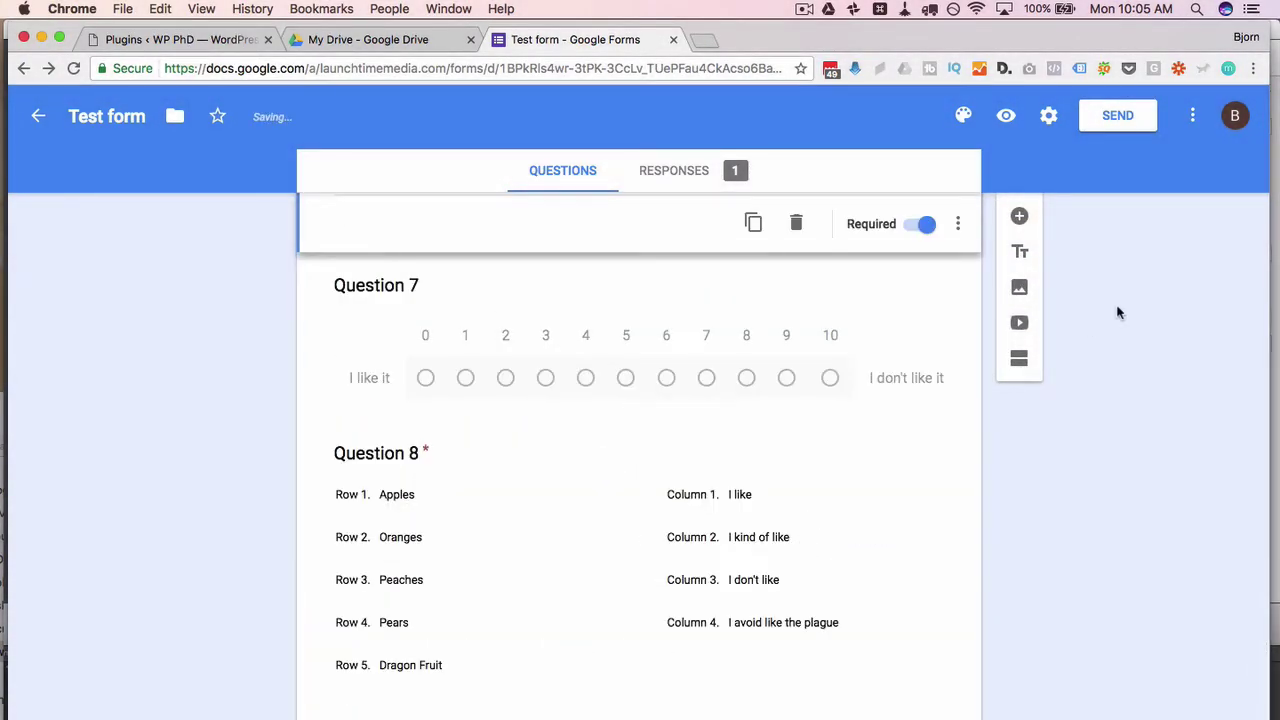
{"action": "scroll", "coordinate": [976, 260], "scroll_direction": "up", "scroll_amount": 5}
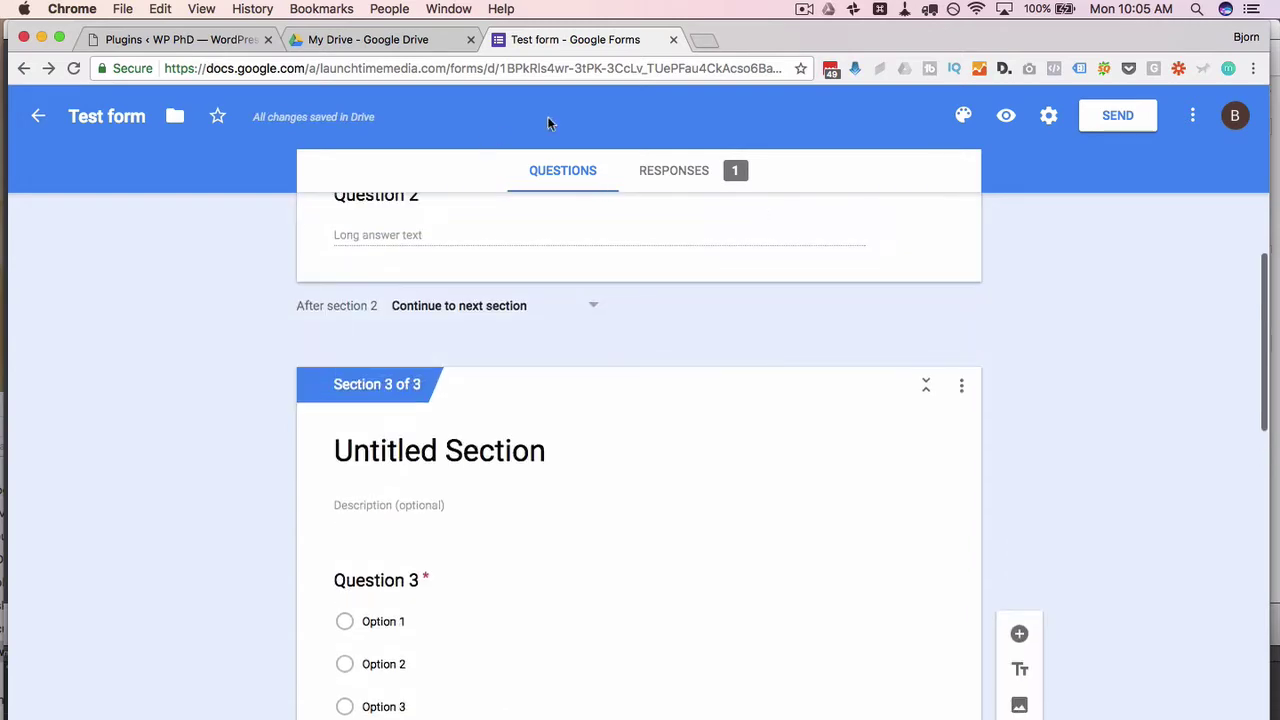
{"action": "scroll", "coordinate": [1102, 291], "scroll_direction": "up", "scroll_amount": 8}
{"action": "left_click", "coordinate": [1104, 176]}
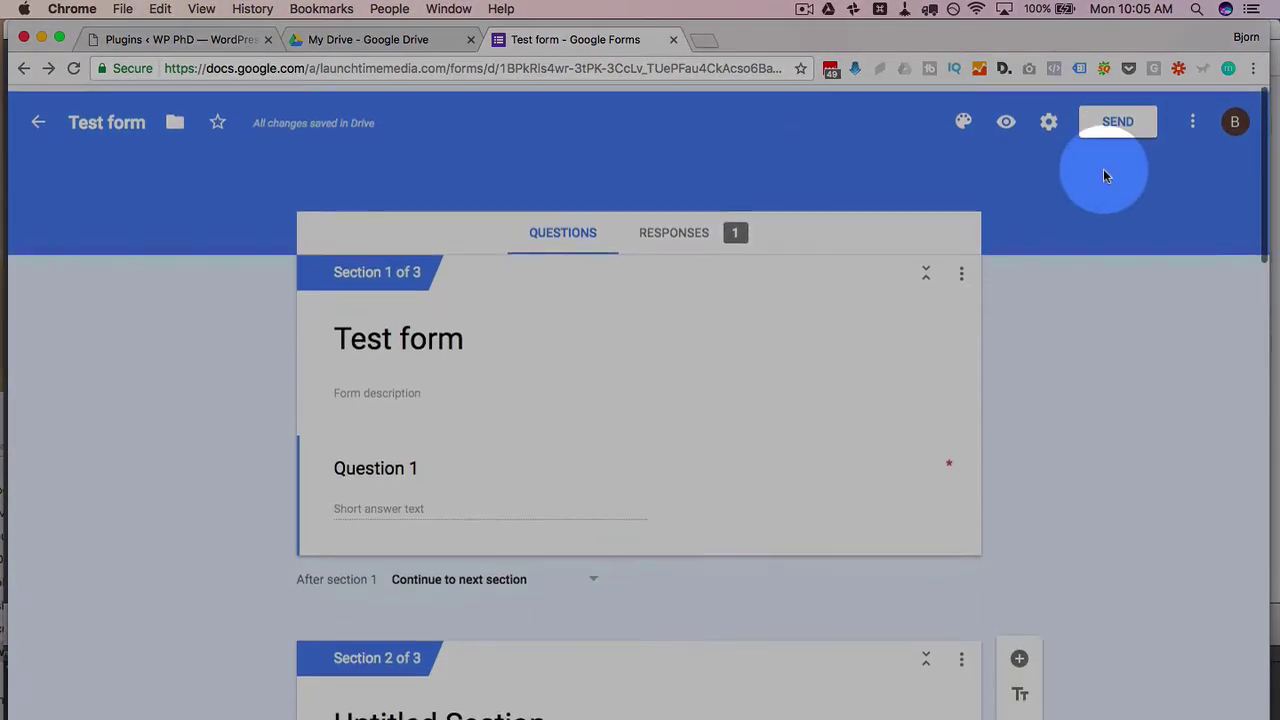
Step: Select and copy the form's 760×500 iframe embed code
{"action": "left_click", "coordinate": [1113, 121]}
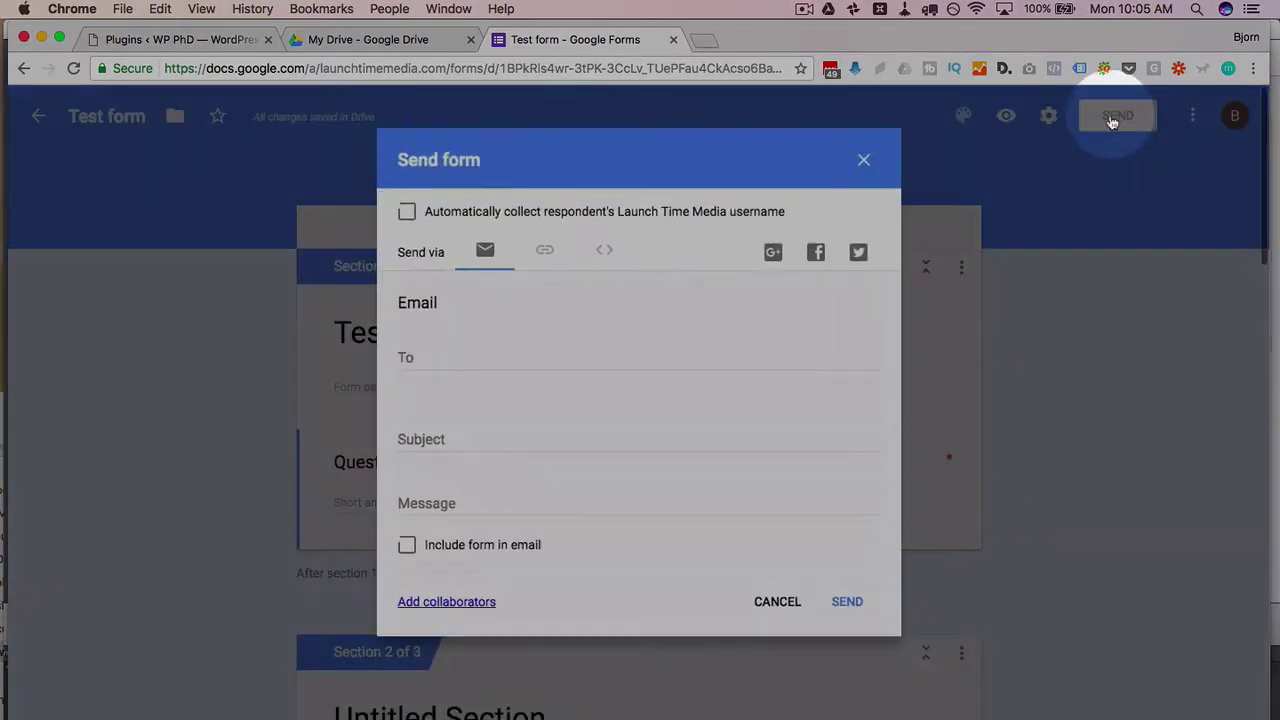
{"action": "left_click", "coordinate": [605, 252]}
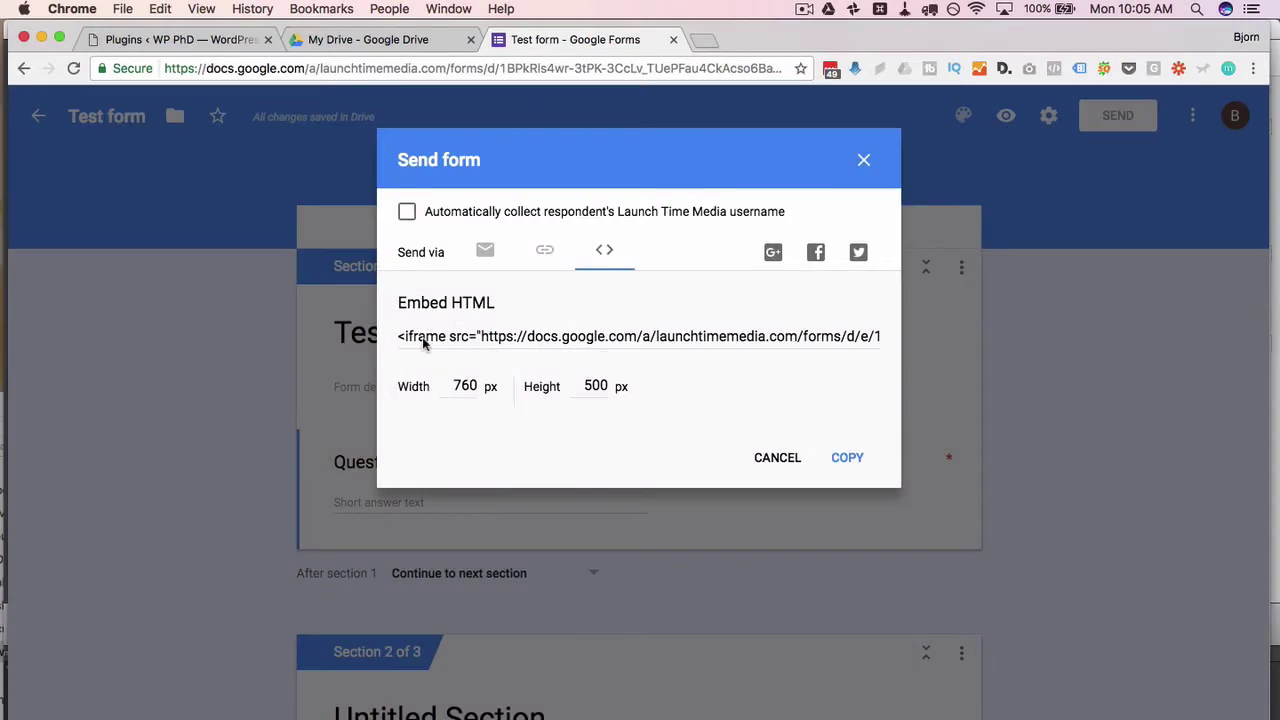
{"action": "left_click", "coordinate": [424, 343]}
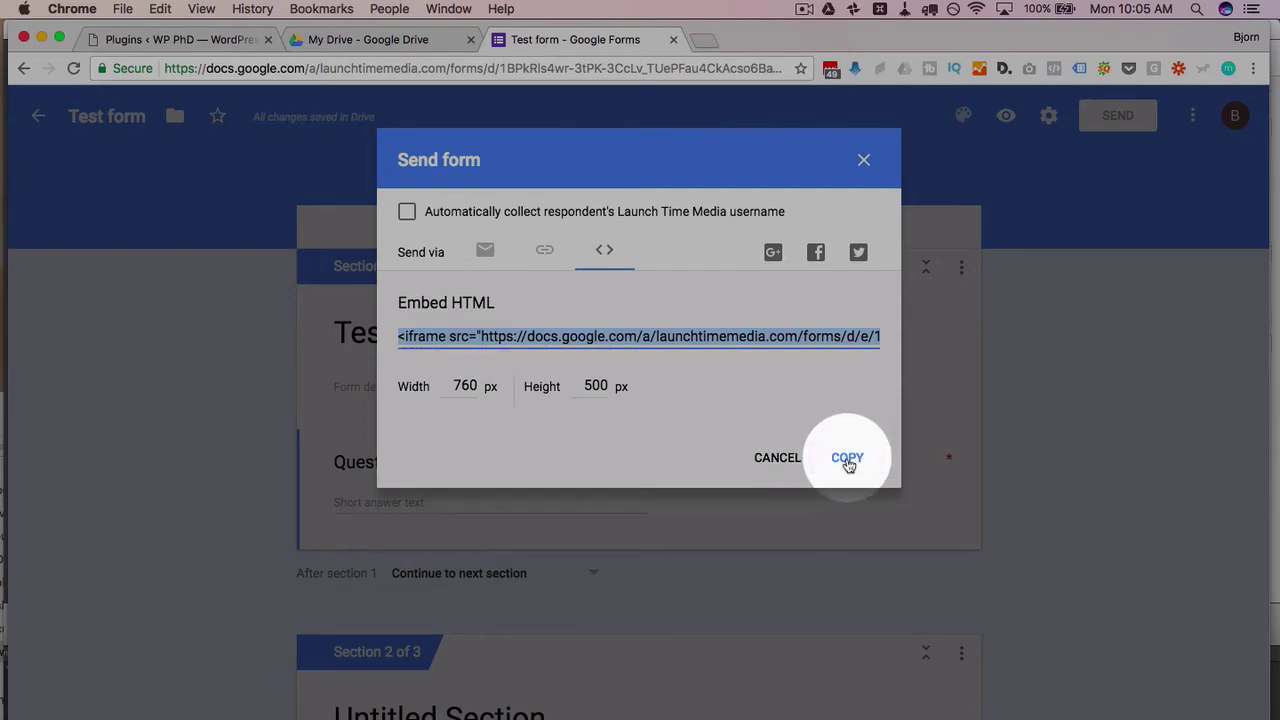
{"action": "left_click", "coordinate": [847, 458]}
Step: Create a 'Google Form' page with the iframe pasted in Text view, publish it and view it
{"action": "left_click", "coordinate": [225, 38]}
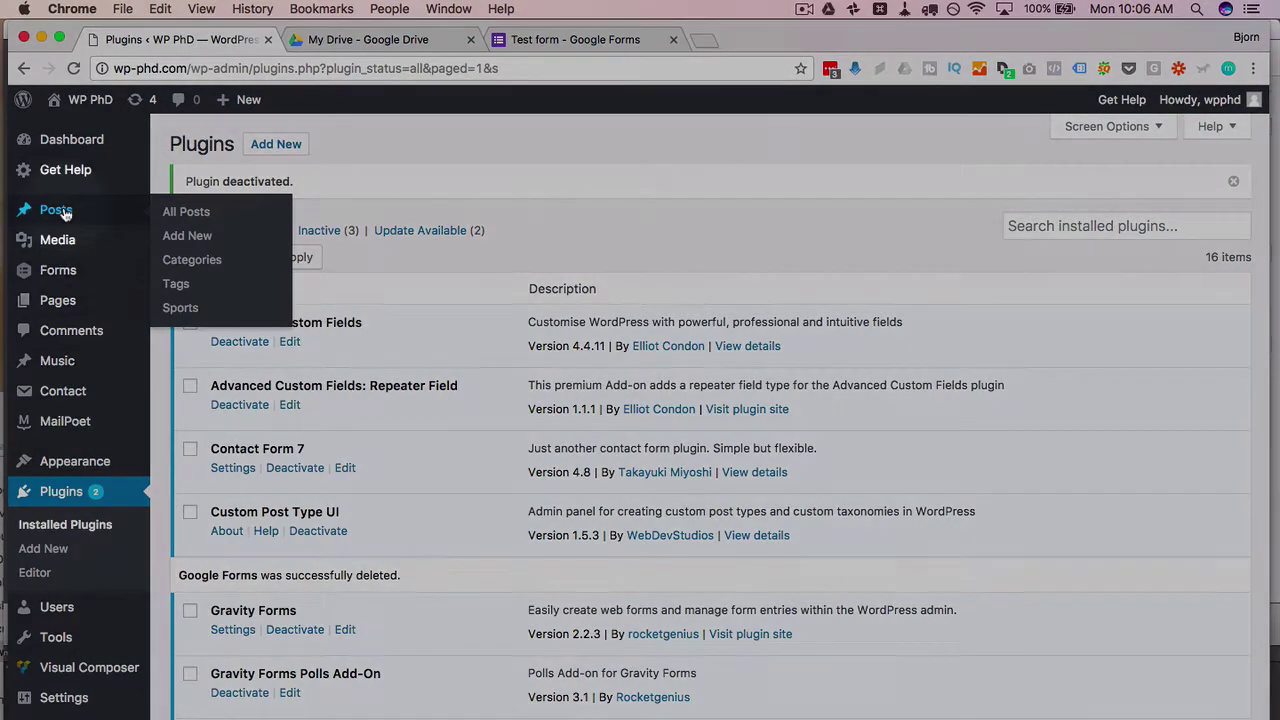
{"action": "mouse_move", "coordinate": [67, 302]}
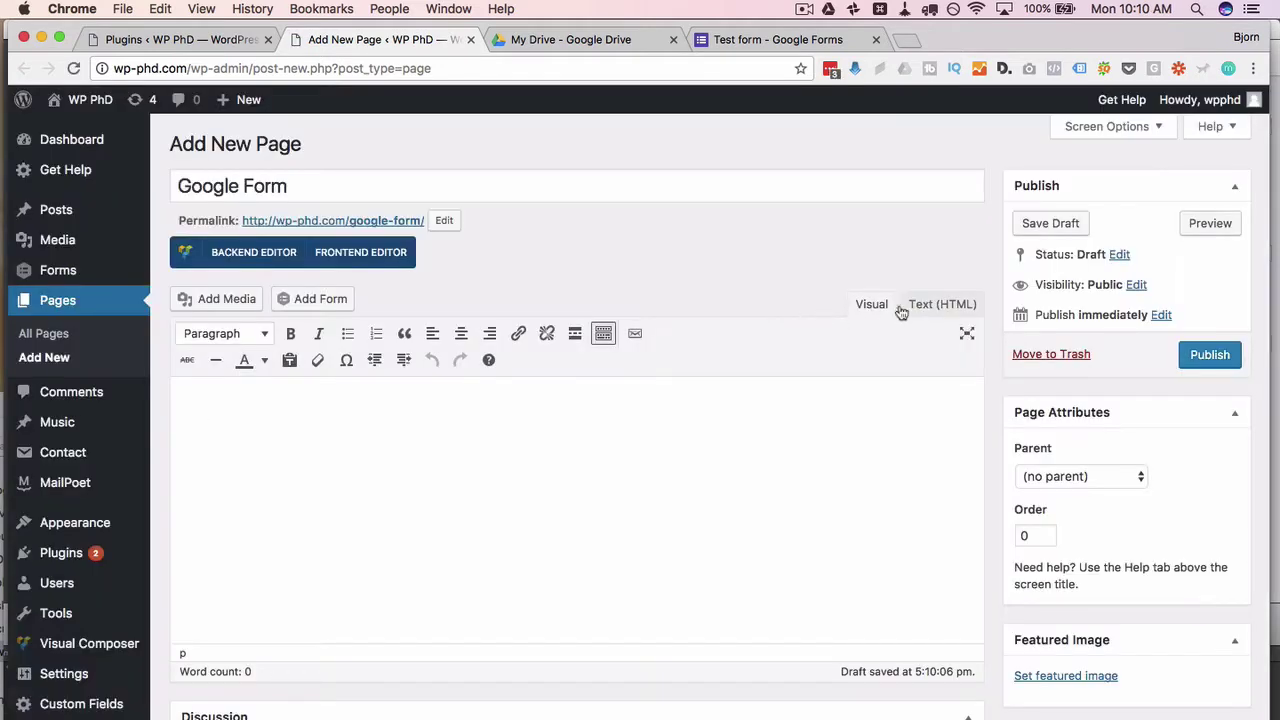
{"action": "left_click", "coordinate": [942, 305]}
{"action": "left_click", "coordinate": [614, 426]}
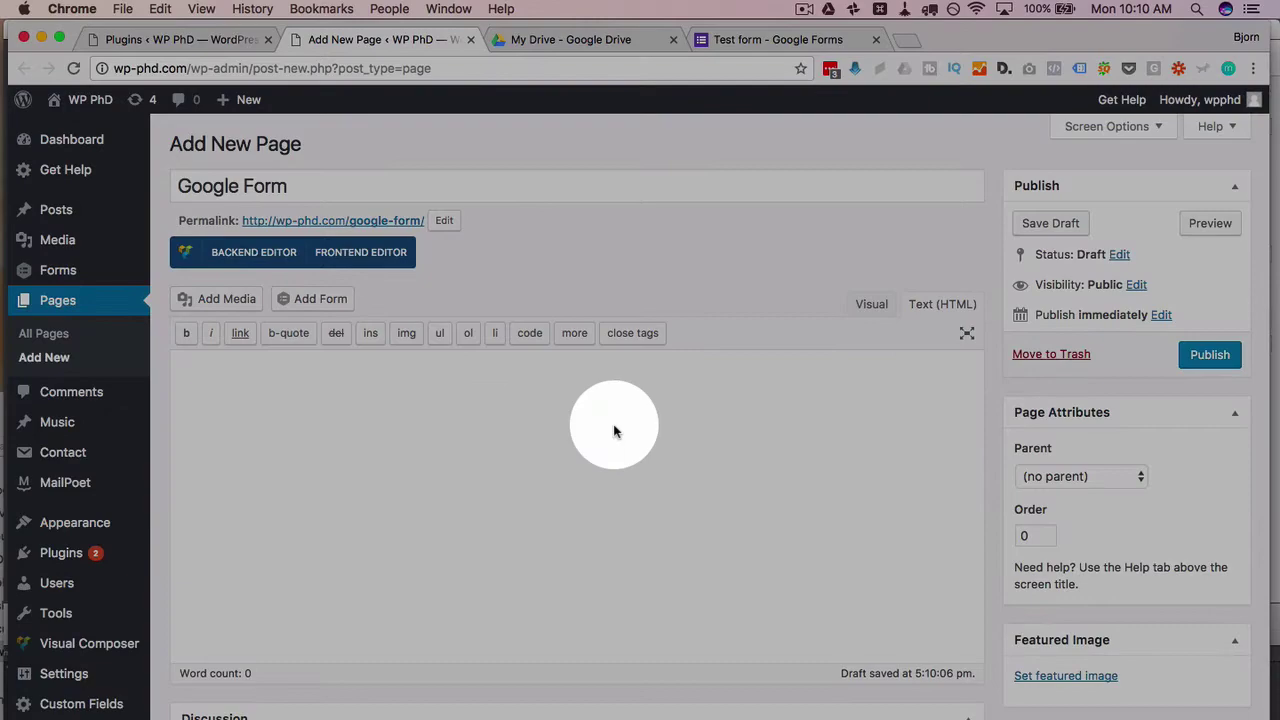
{"action": "right_click", "coordinate": [614, 430]}
{"action": "left_click", "coordinate": [671, 506]}
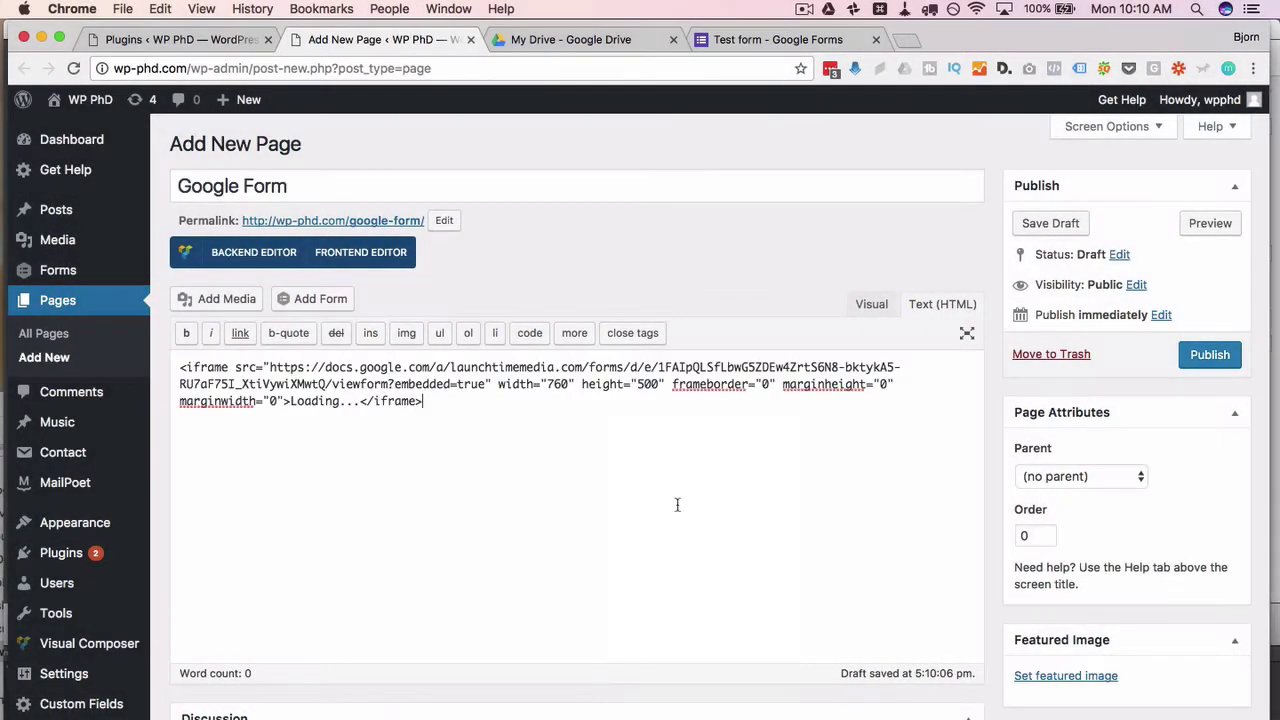
{"action": "left_click", "coordinate": [1209, 355]}
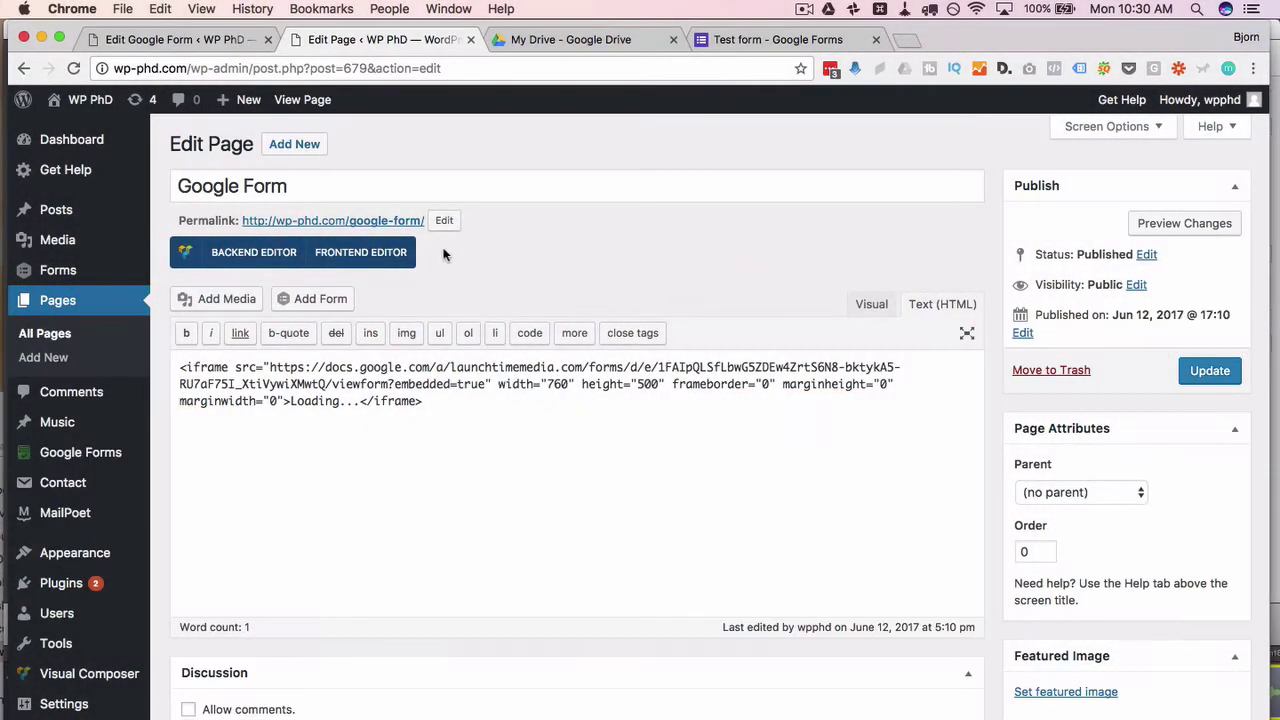
{"action": "left_click", "coordinate": [371, 221], "text": "super"}
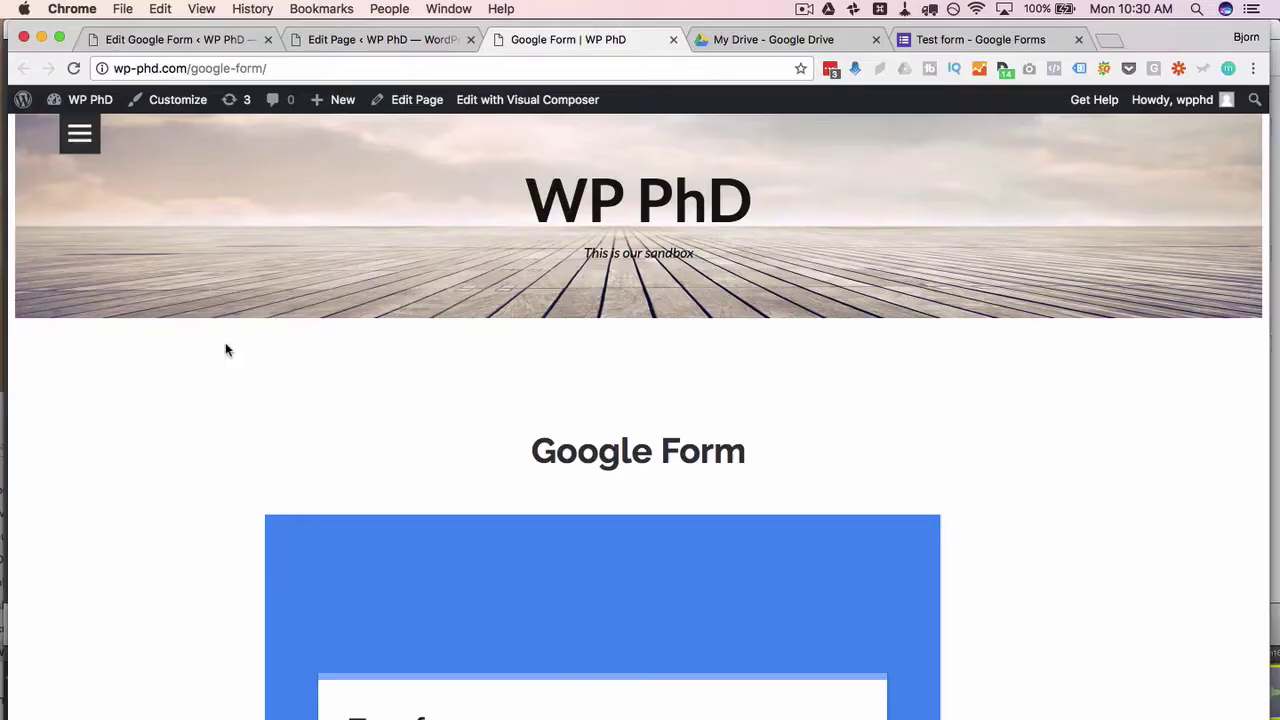
Step: After viewing the cramped live form, change the iframe height from 500 to 1000 and update
{"action": "scroll", "coordinate": [226, 350], "scroll_direction": "down", "scroll_amount": 5}
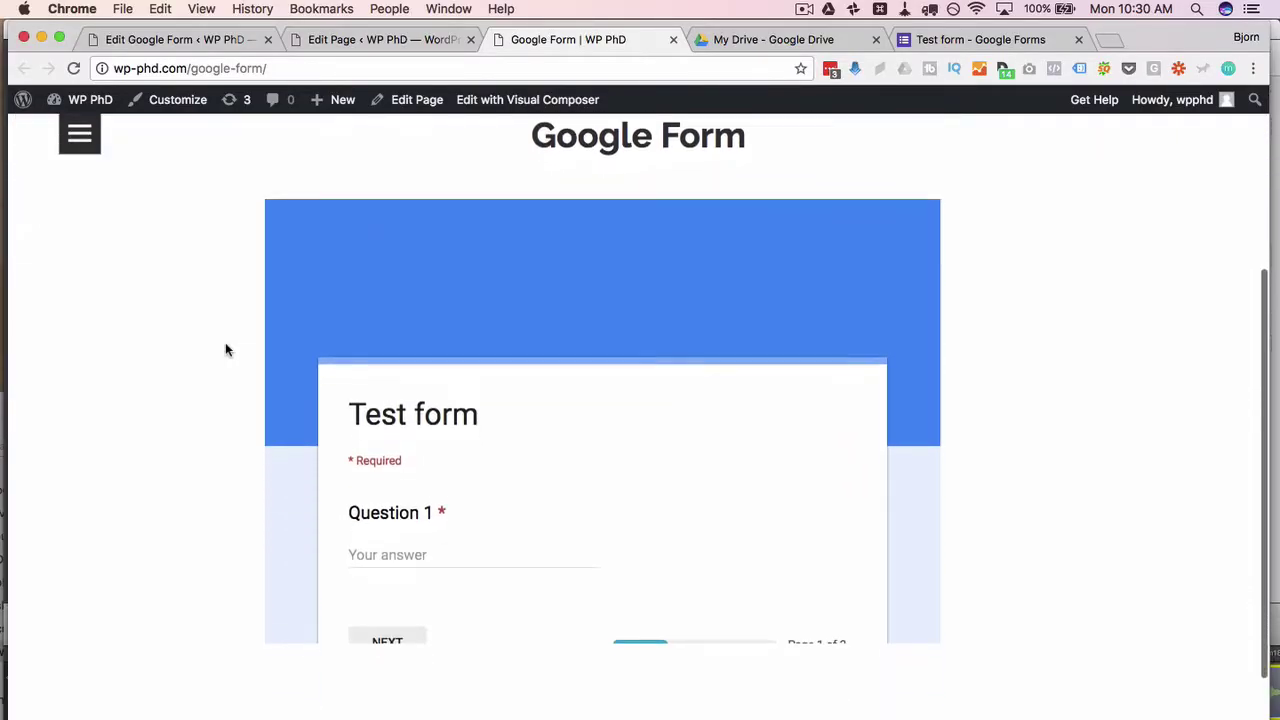
{"action": "scroll", "coordinate": [226, 349], "scroll_direction": "up", "scroll_amount": 4}
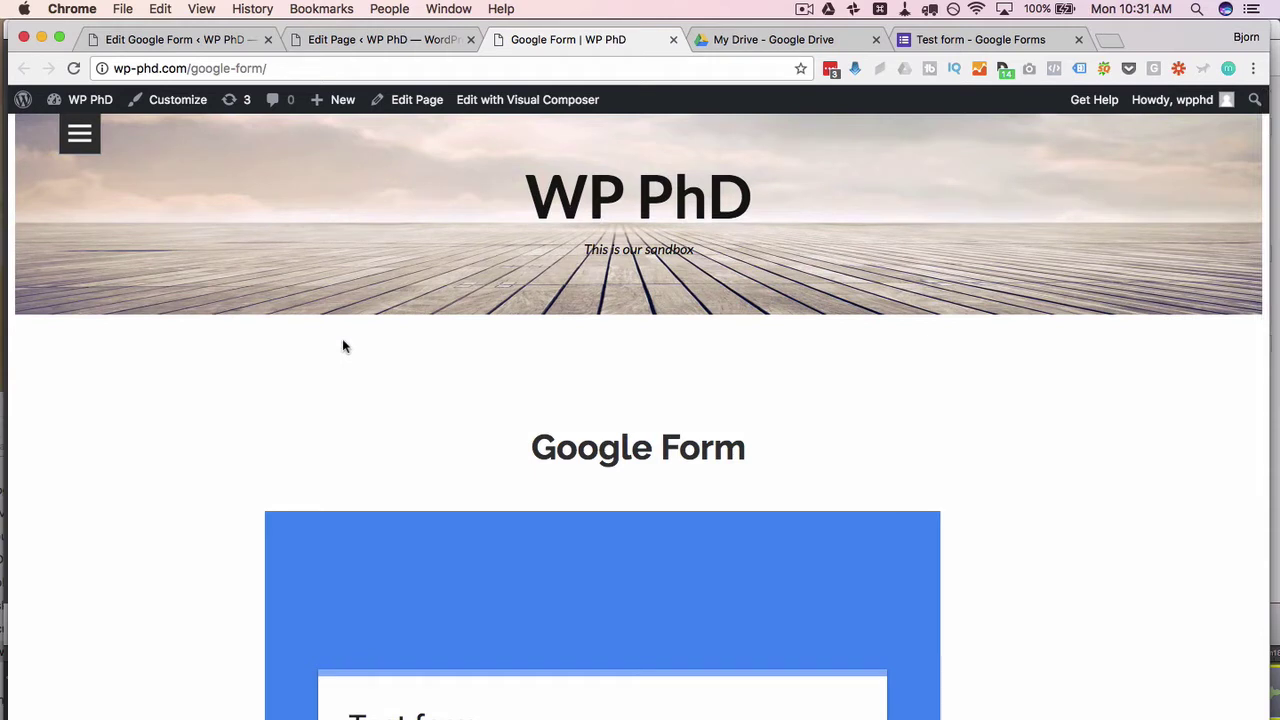
{"action": "scroll", "coordinate": [342, 346], "scroll_direction": "down", "scroll_amount": 4}
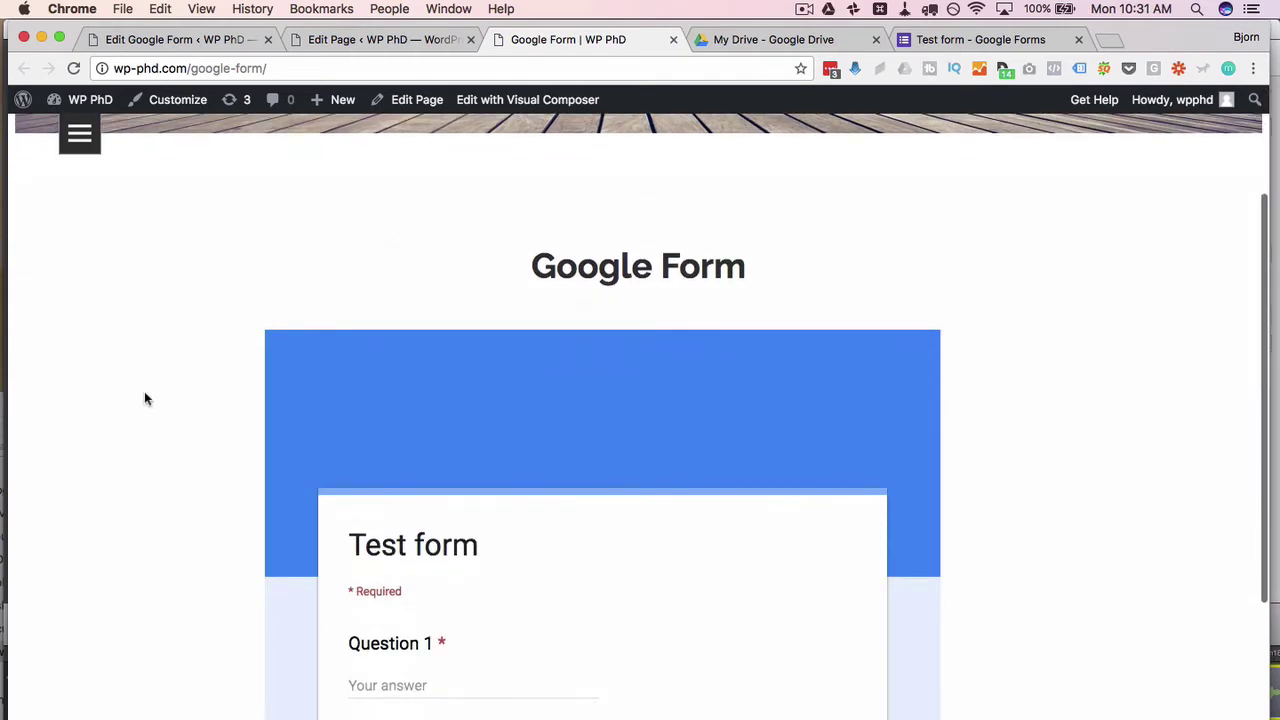
{"action": "scroll", "coordinate": [141, 396], "scroll_direction": "down", "scroll_amount": 2}
{"action": "scroll", "coordinate": [279, 353], "scroll_direction": "down", "scroll_amount": 3}
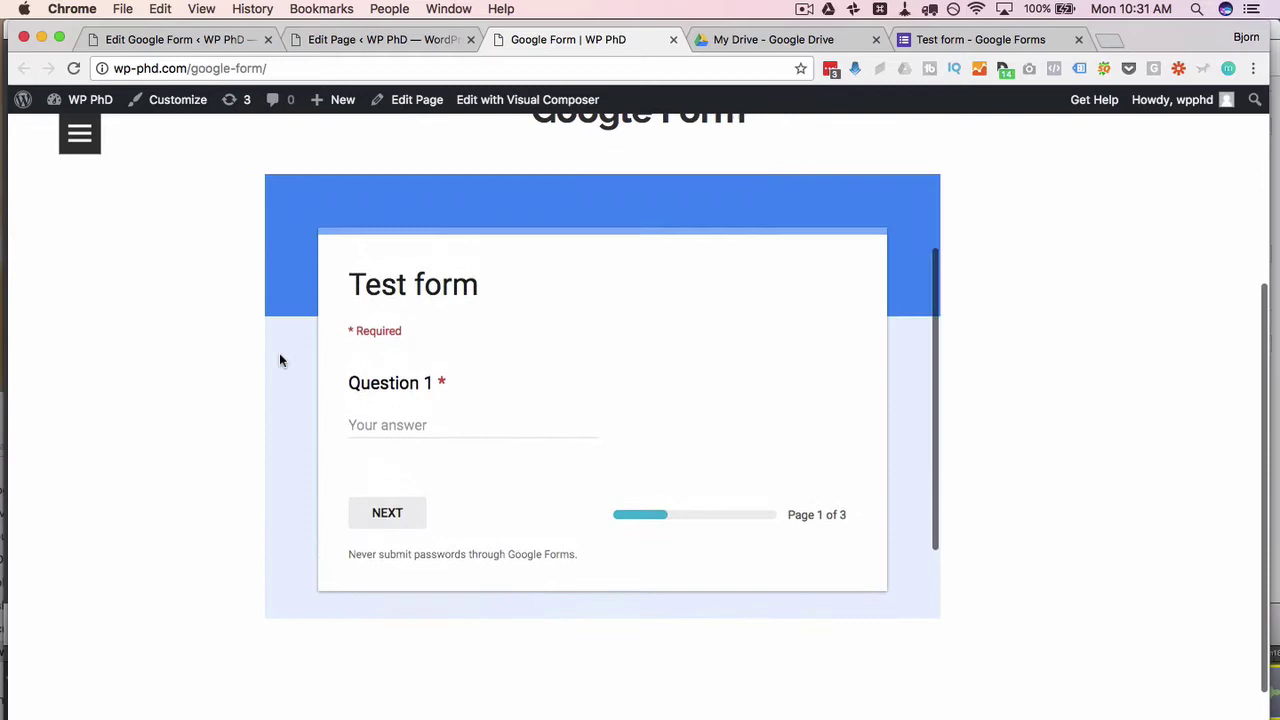
{"action": "scroll", "coordinate": [279, 357], "scroll_direction": "up", "scroll_amount": 2}
{"action": "scroll", "coordinate": [279, 357], "scroll_direction": "down", "scroll_amount": 4}
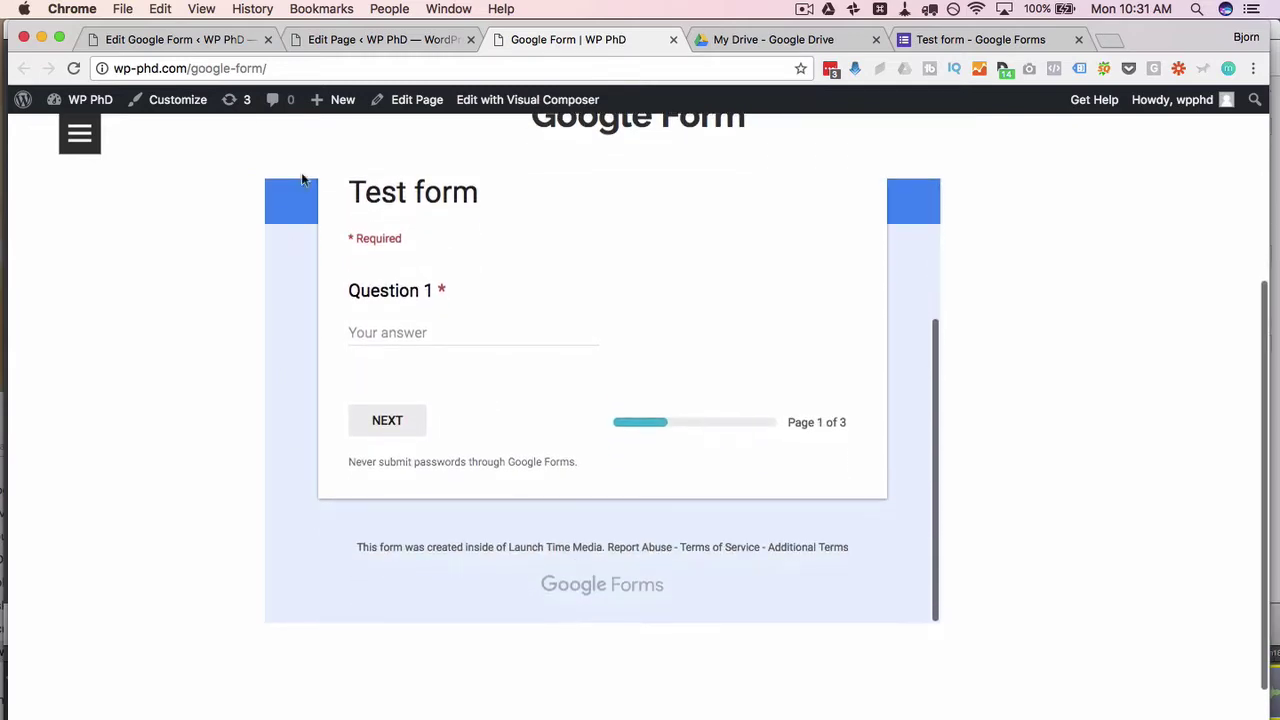
{"action": "left_click", "coordinate": [380, 39]}
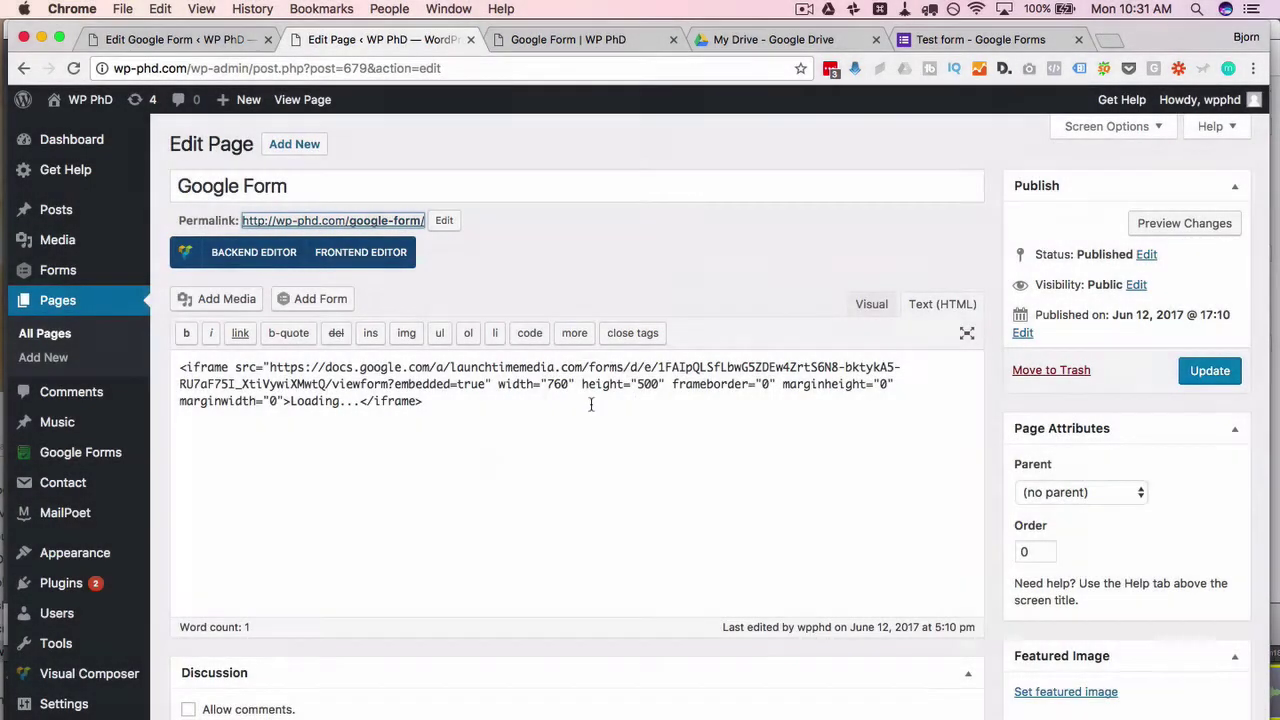
{"action": "left_click", "coordinate": [635, 391]}
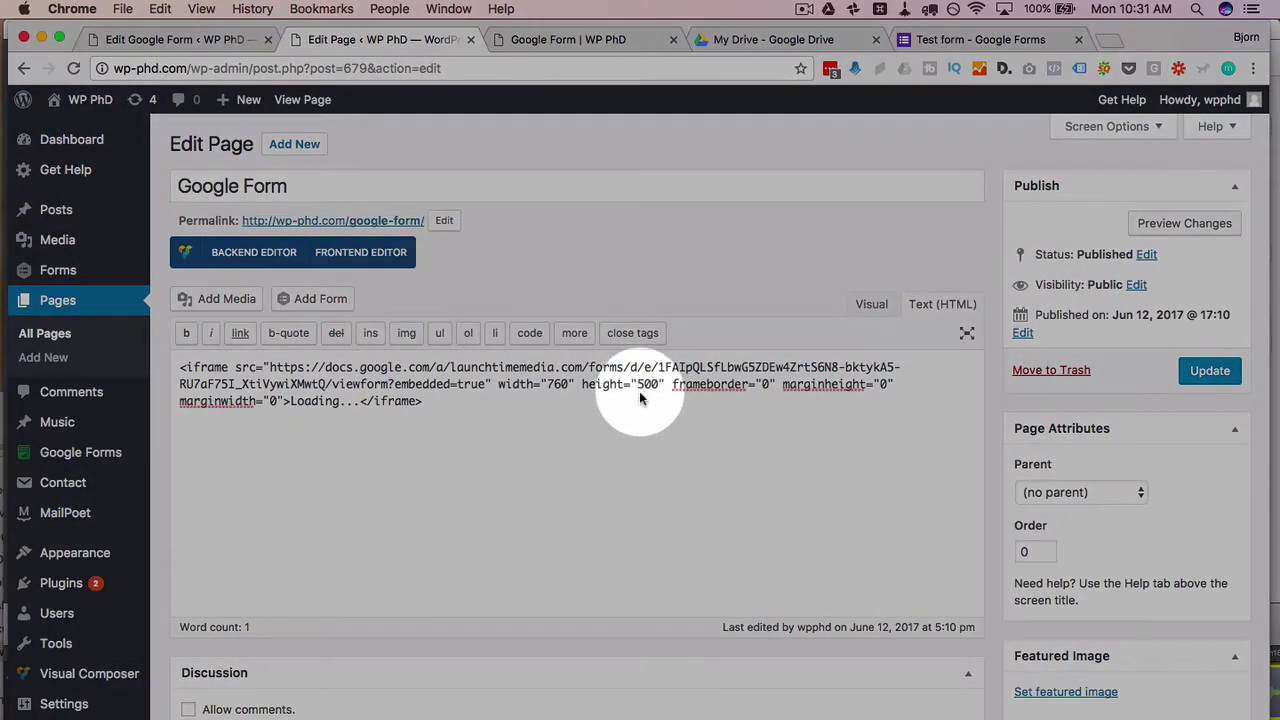
{"action": "key", "text": "Delete"}
{"action": "type", "text": "10"}
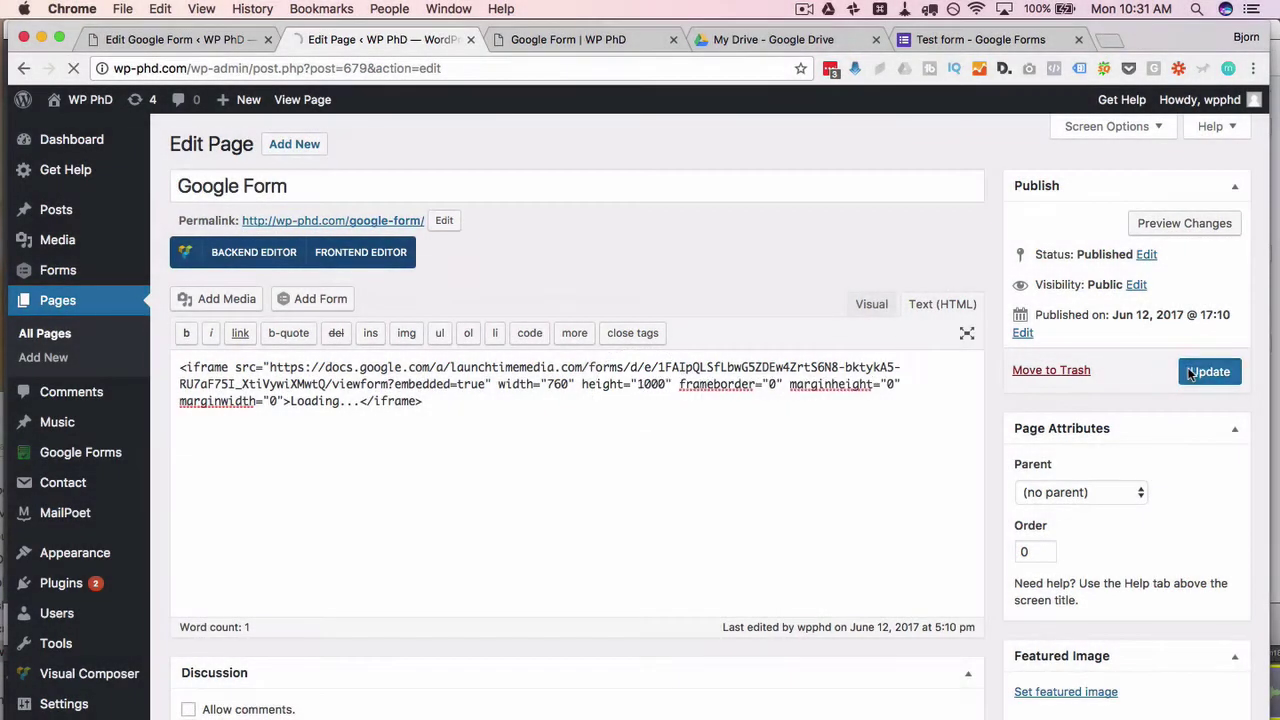
{"action": "left_click", "coordinate": [1210, 370]}
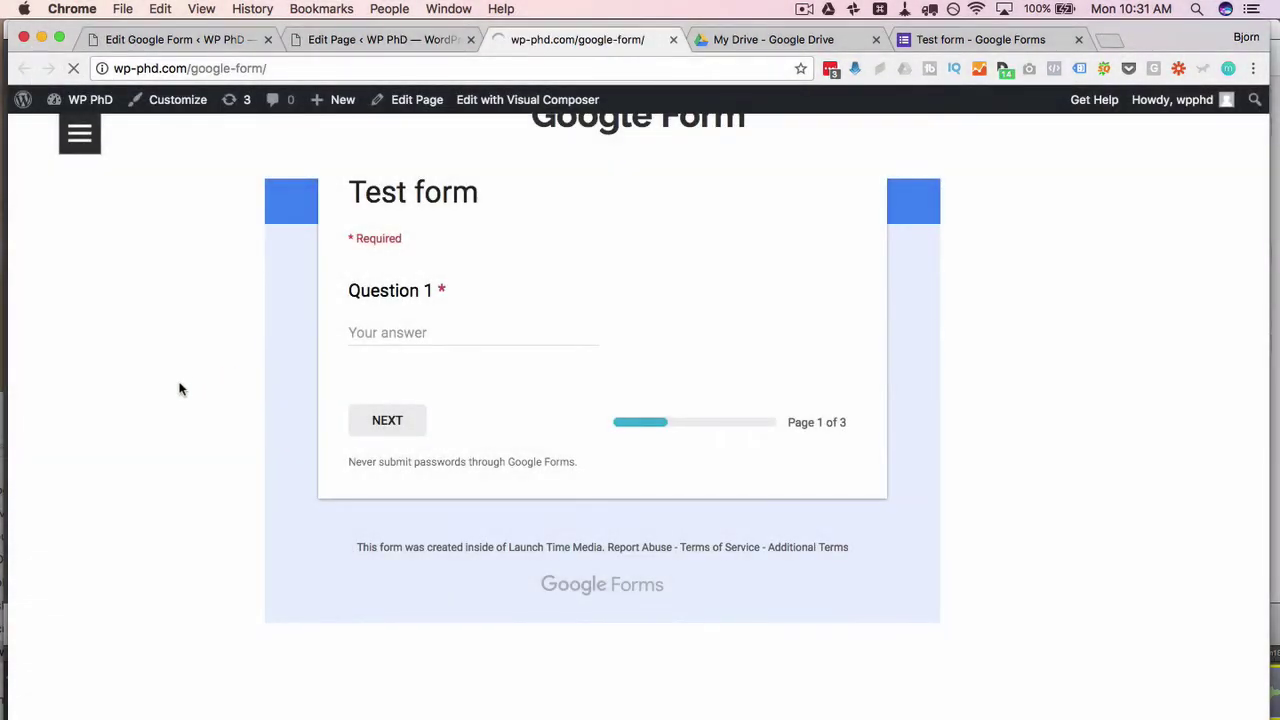
Step: Answer Question 1 with 'Test' and advance the embedded form to page 2
{"action": "scroll", "coordinate": [180, 389], "scroll_direction": "down", "scroll_amount": 4}
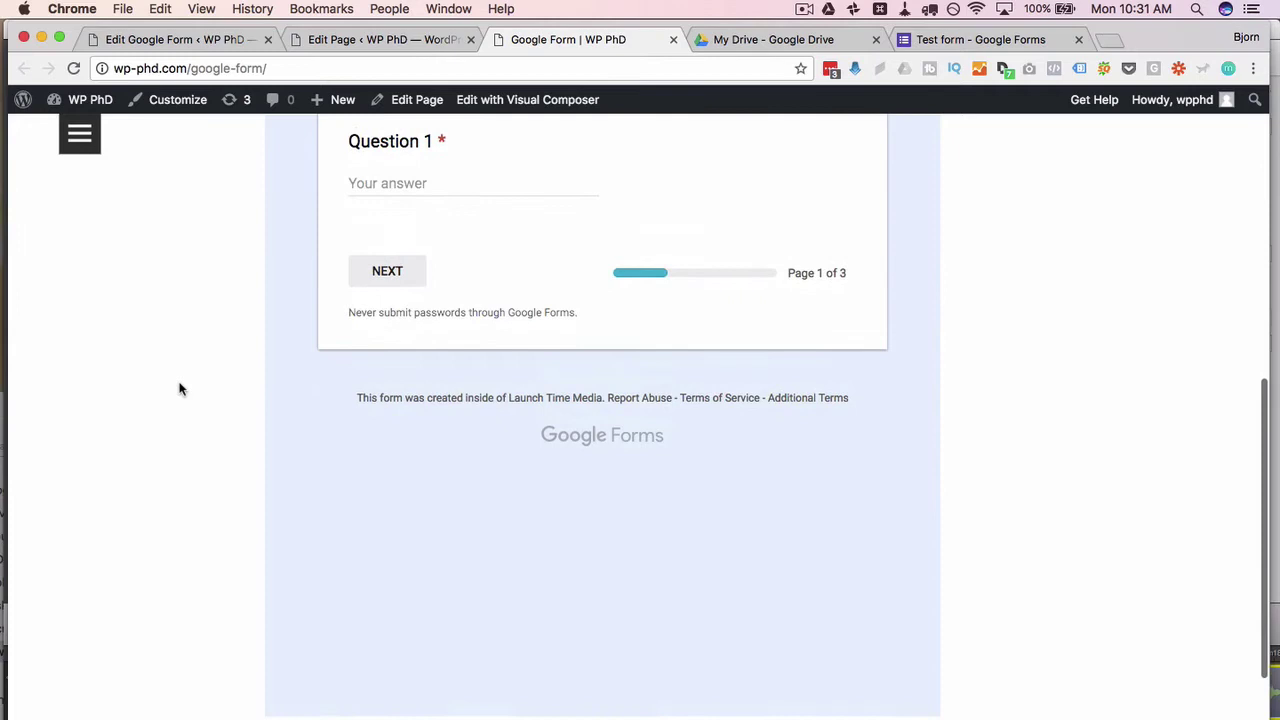
{"action": "scroll", "coordinate": [180, 389], "scroll_direction": "up", "scroll_amount": 5}
{"action": "scroll", "coordinate": [180, 389], "scroll_direction": "down", "scroll_amount": 2}
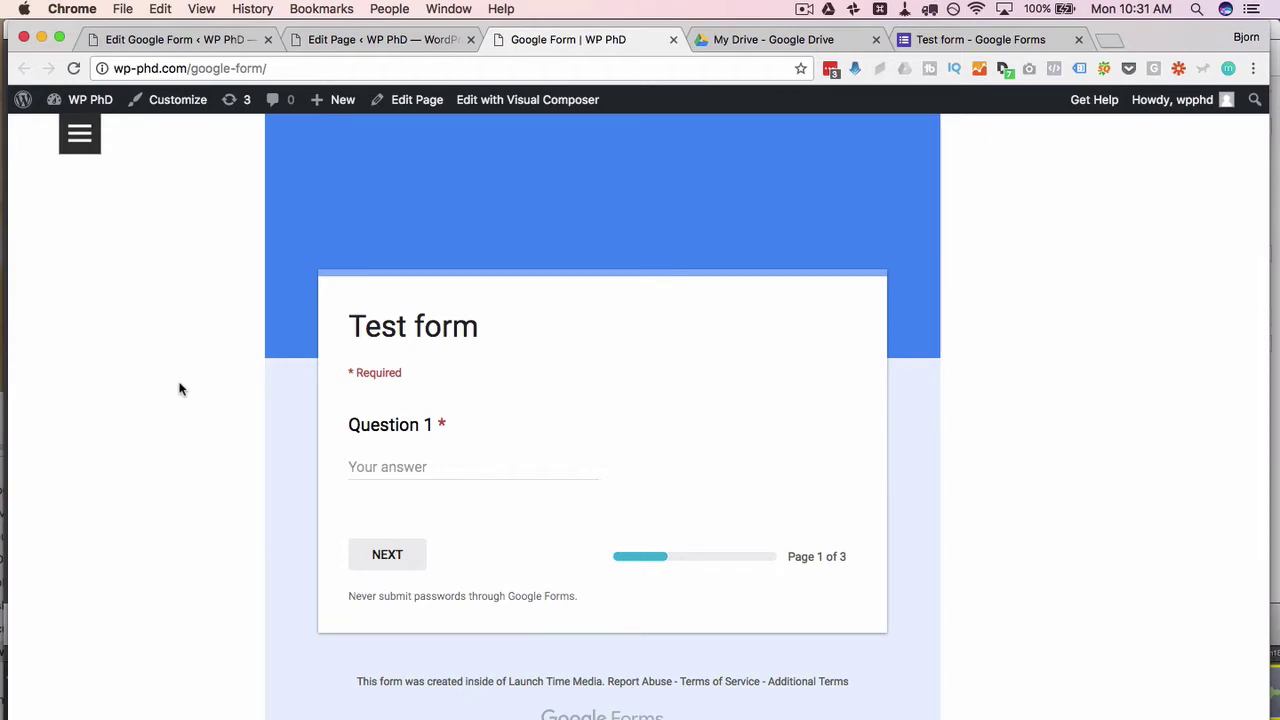
{"action": "left_click", "coordinate": [370, 465]}
{"action": "type", "text": "Test"}
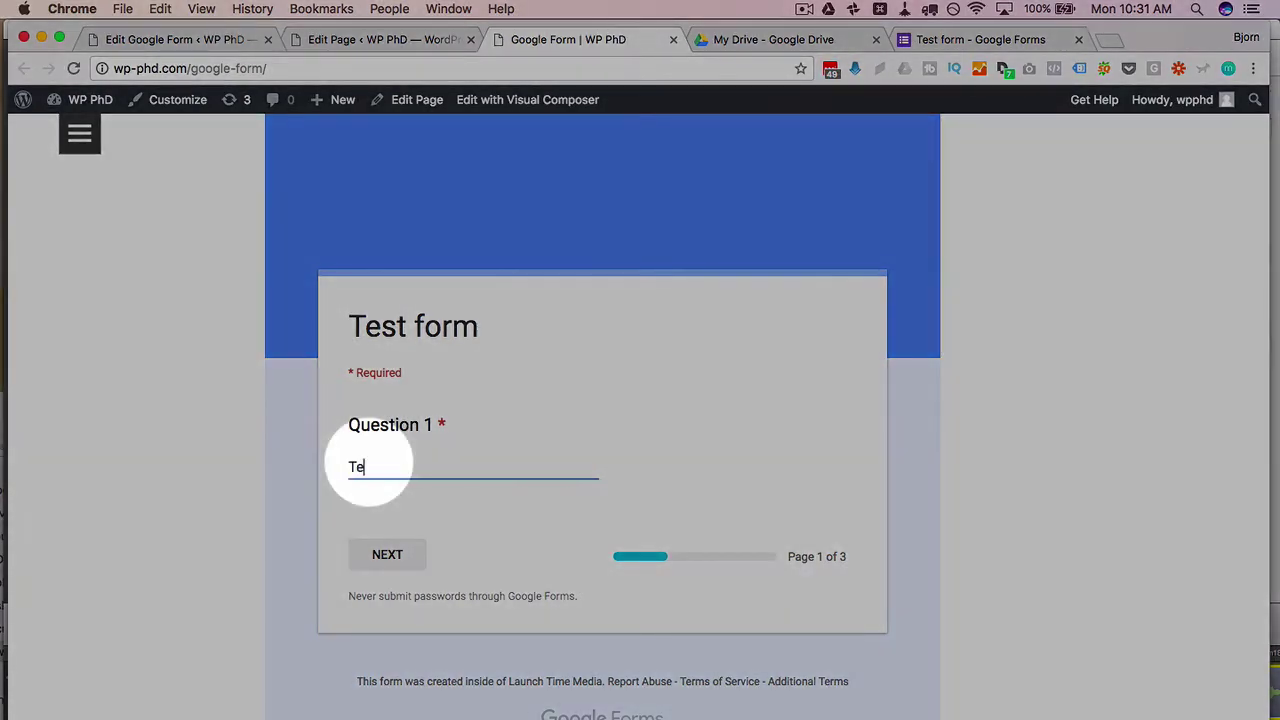
{"action": "left_click", "coordinate": [398, 562]}
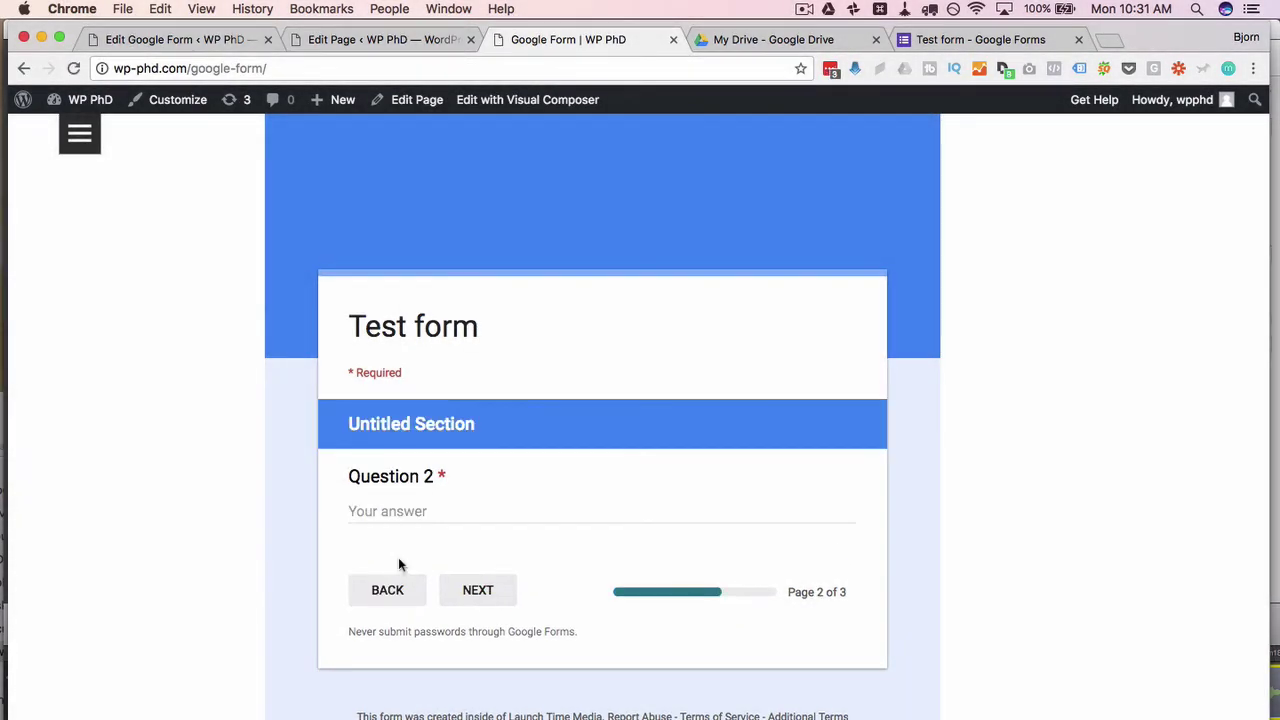
Step: Answer Question 2 with 'Test' and move on to the form's third page
{"action": "scroll", "coordinate": [447, 490], "scroll_direction": "down", "scroll_amount": 2}
{"action": "scroll", "coordinate": [447, 483], "scroll_direction": "down", "scroll_amount": 4}
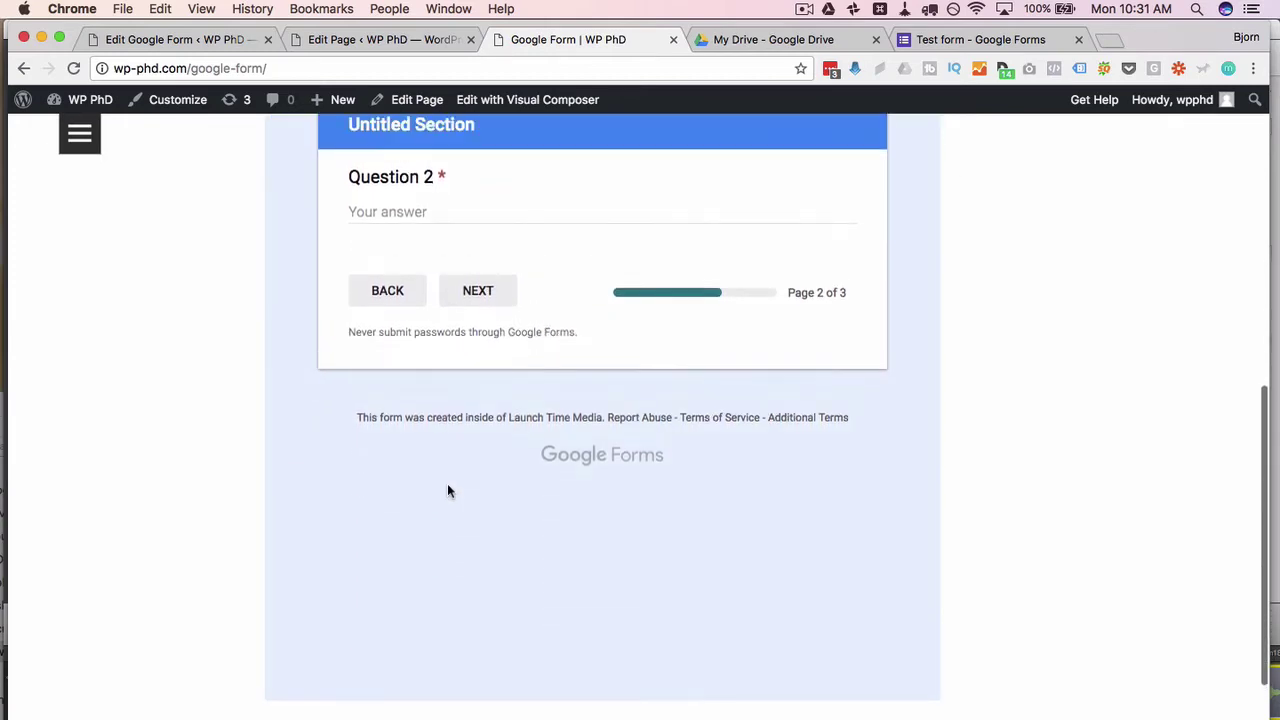
{"action": "scroll", "coordinate": [447, 483], "scroll_direction": "up", "scroll_amount": 5}
{"action": "scroll", "coordinate": [447, 483], "scroll_direction": "down", "scroll_amount": 4}
{"action": "left_click", "coordinate": [443, 437]}
{"action": "type", "text": "Test"}
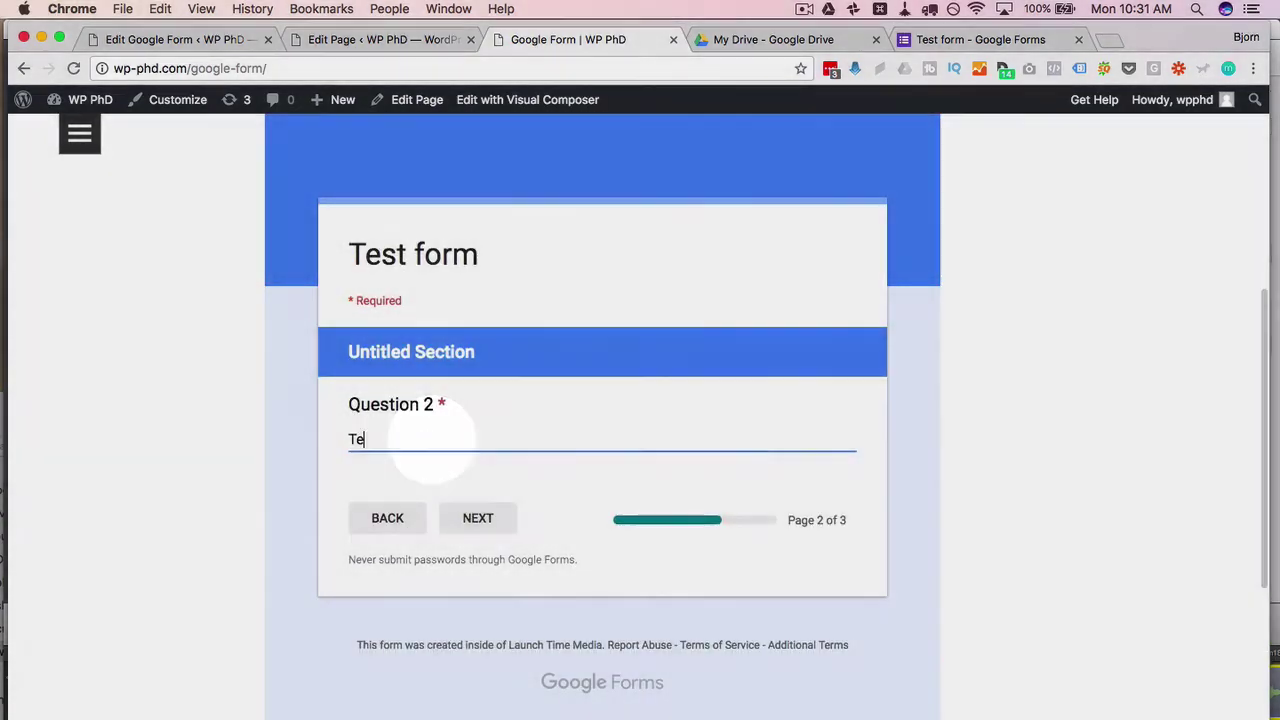
{"action": "key", "text": "Return"}
Step: Scroll through the form's third page, then return to the Edit Page tab
{"action": "scroll", "coordinate": [251, 351], "scroll_direction": "down", "scroll_amount": 1}
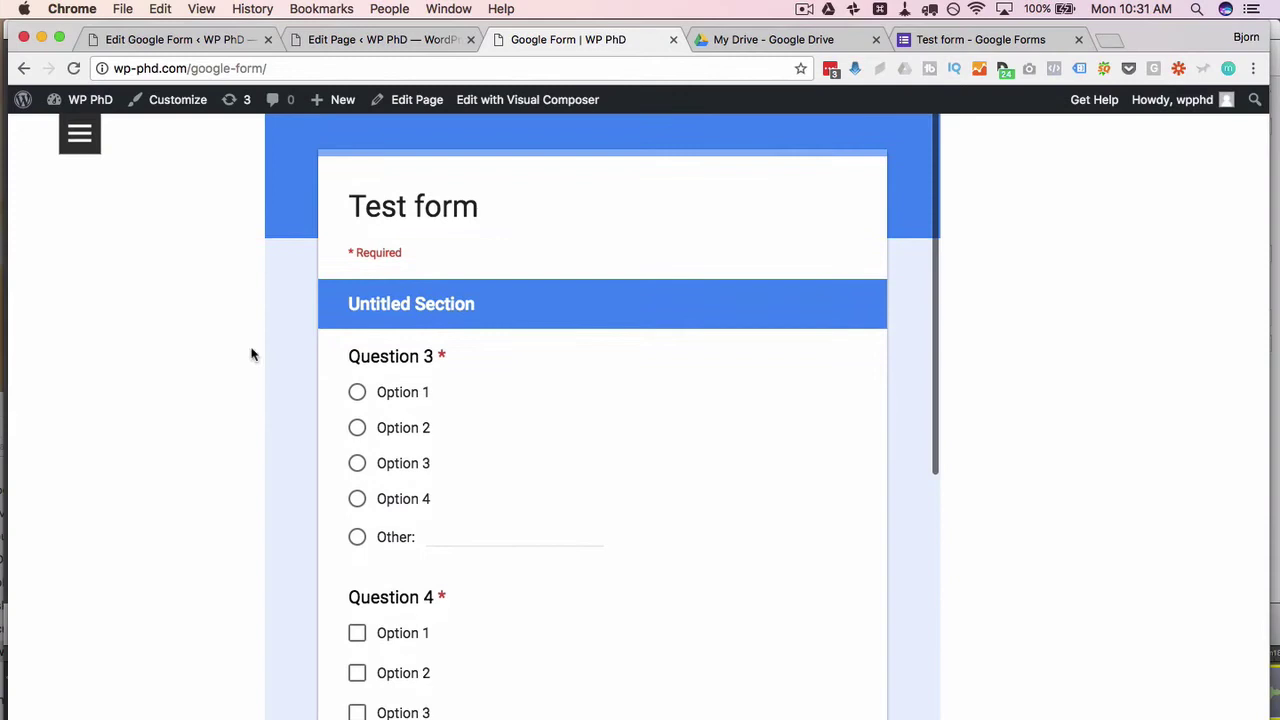
{"action": "scroll", "coordinate": [203, 309], "scroll_direction": "up", "scroll_amount": 3}
{"action": "scroll", "coordinate": [203, 311], "scroll_direction": "down", "scroll_amount": 8}
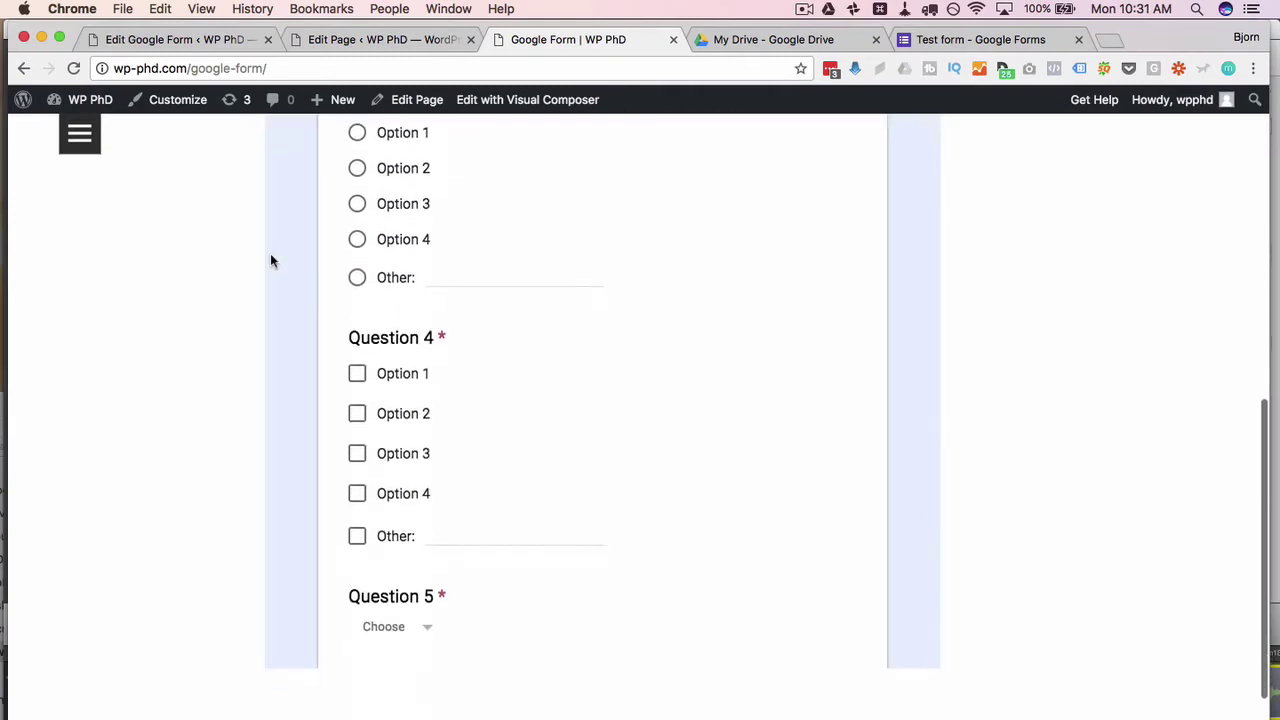
{"action": "scroll", "coordinate": [271, 259], "scroll_direction": "down", "scroll_amount": 15}
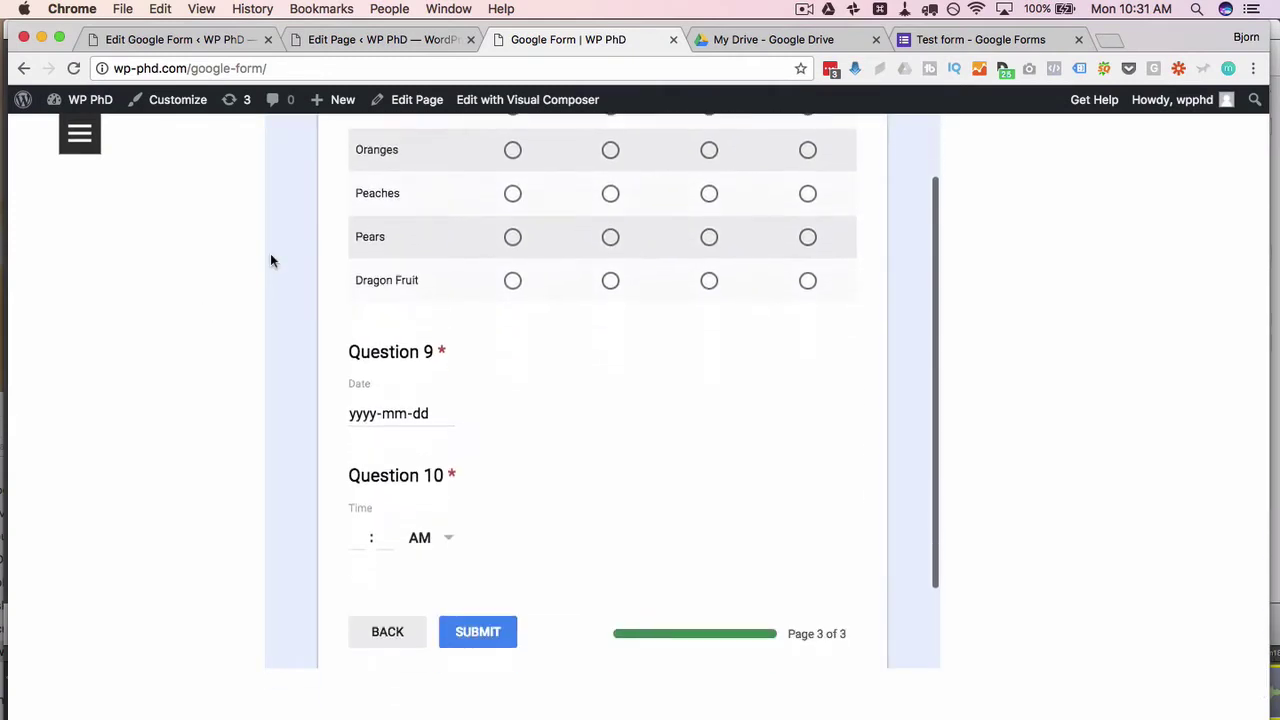
{"action": "scroll", "coordinate": [270, 260], "scroll_direction": "down", "scroll_amount": 3}
{"action": "scroll", "coordinate": [270, 260], "scroll_direction": "up", "scroll_amount": 12}
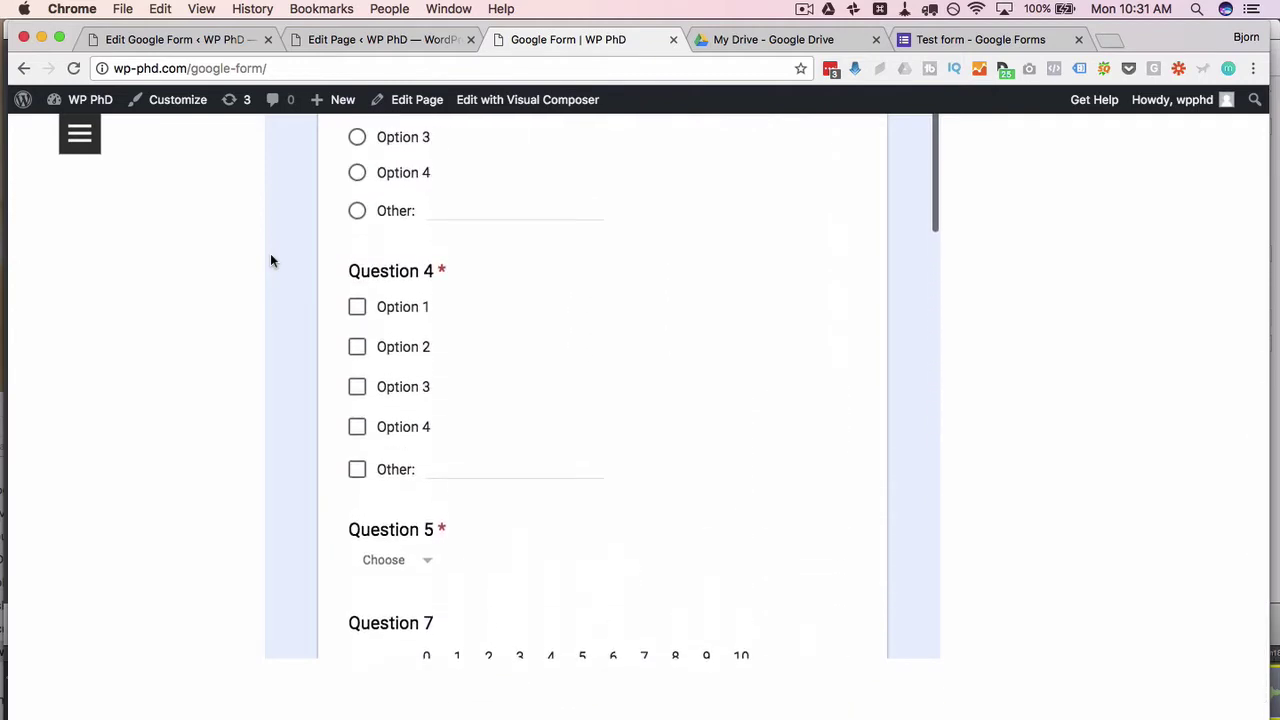
{"action": "scroll", "coordinate": [293, 352], "scroll_direction": "up", "scroll_amount": 8}
{"action": "left_click", "coordinate": [293, 352]}
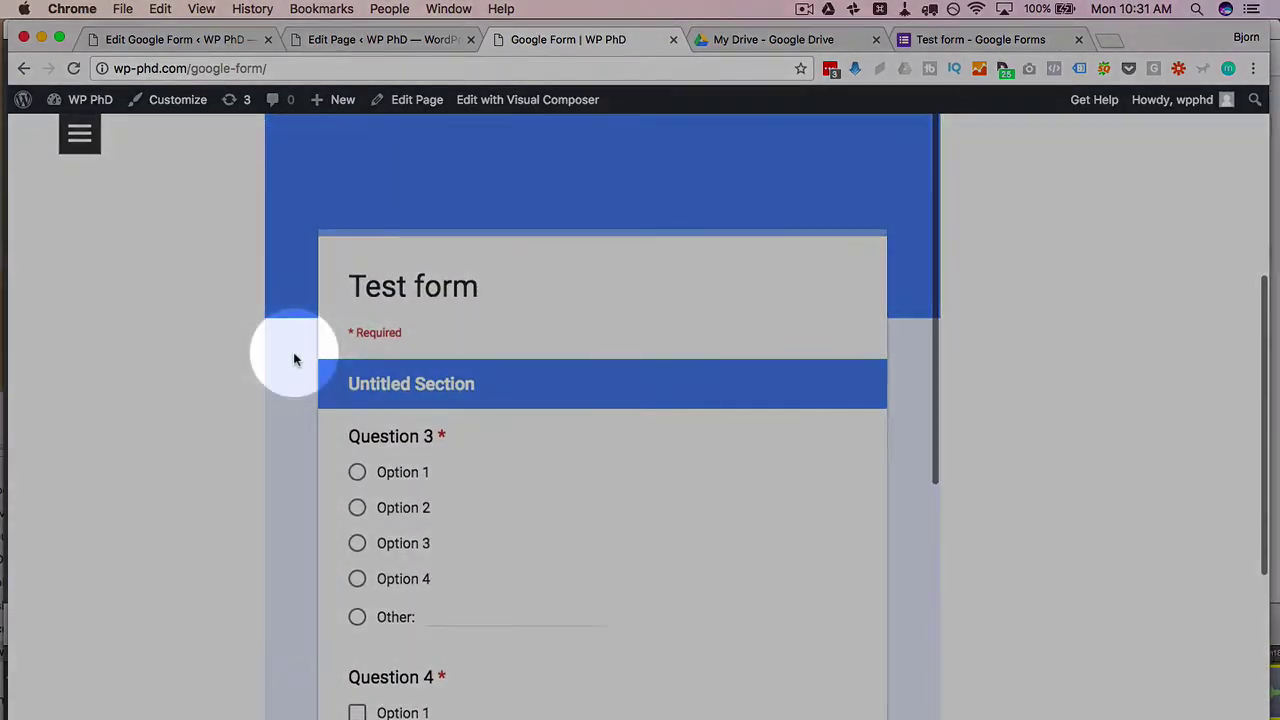
{"action": "left_click", "coordinate": [372, 39]}
Step: Change the iframe height from 1000 to 2000 and update the page
{"action": "left_click", "coordinate": [634, 431]}
{"action": "key", "text": "Delete"}
{"action": "type", "text": "2"}
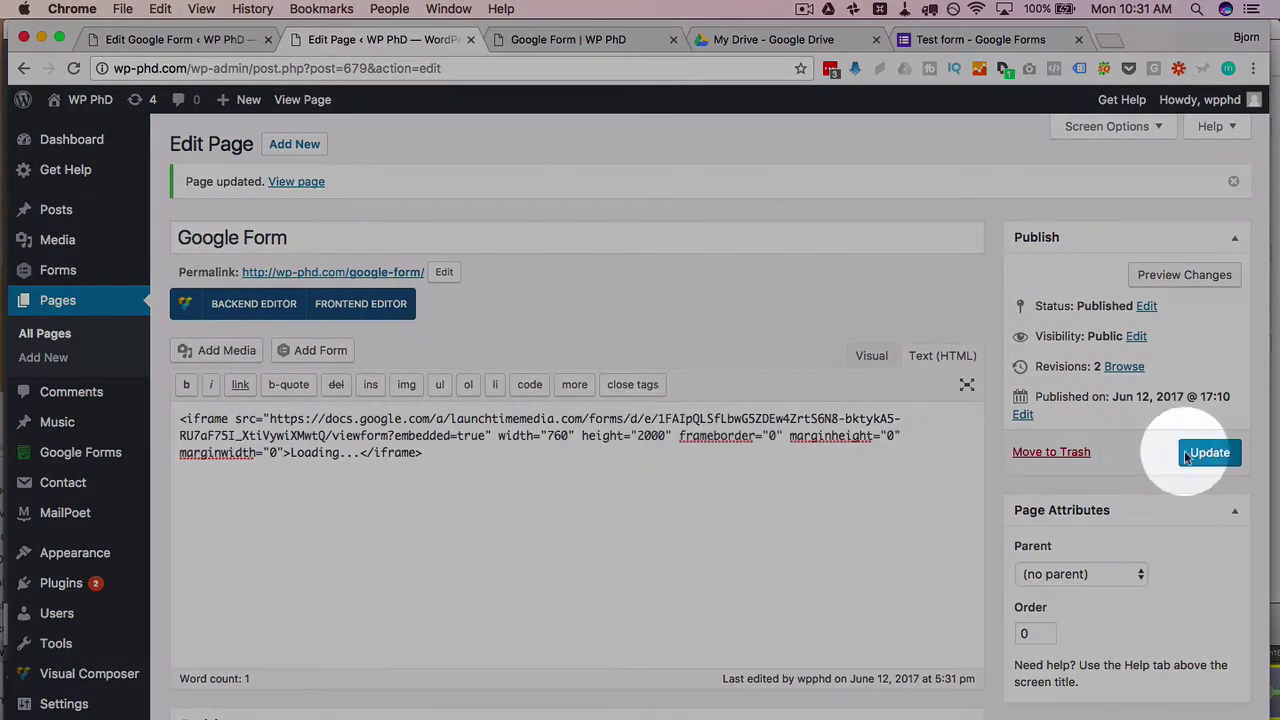
{"action": "left_click", "coordinate": [1187, 456]}
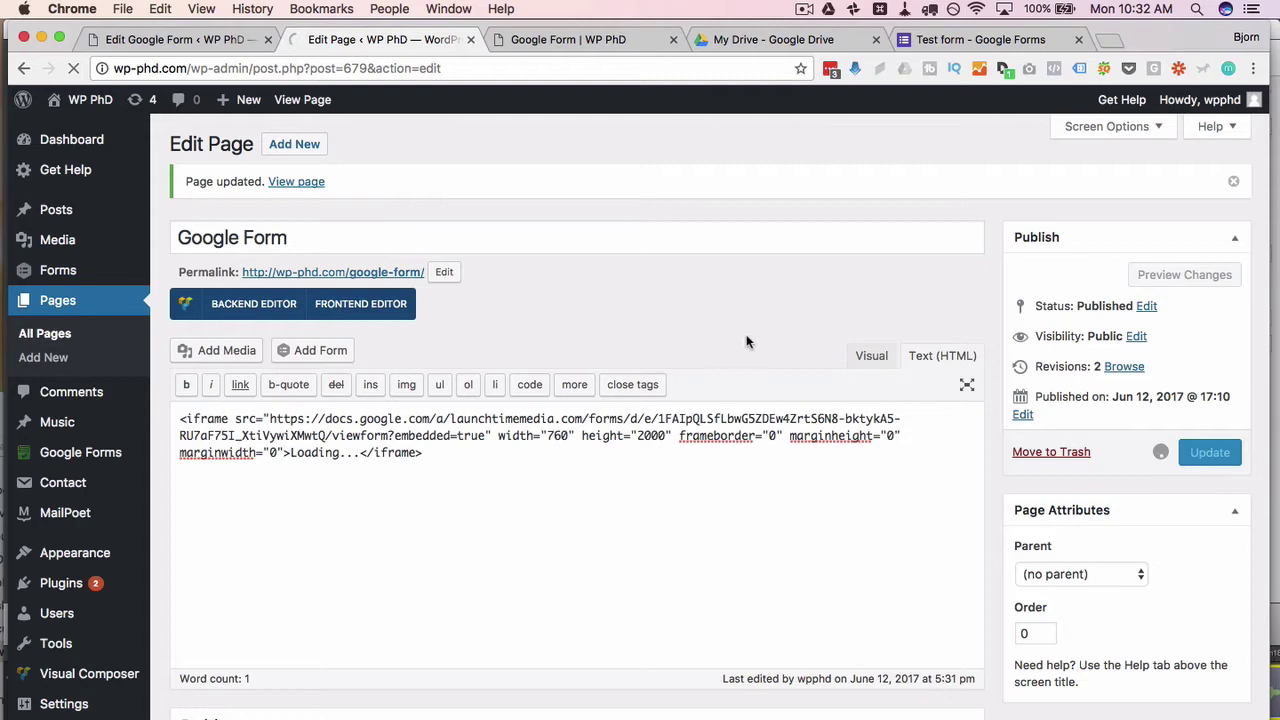
Step: Reload the live page and start answering Question 1 to check the taller form
{"action": "left_click", "coordinate": [568, 39]}
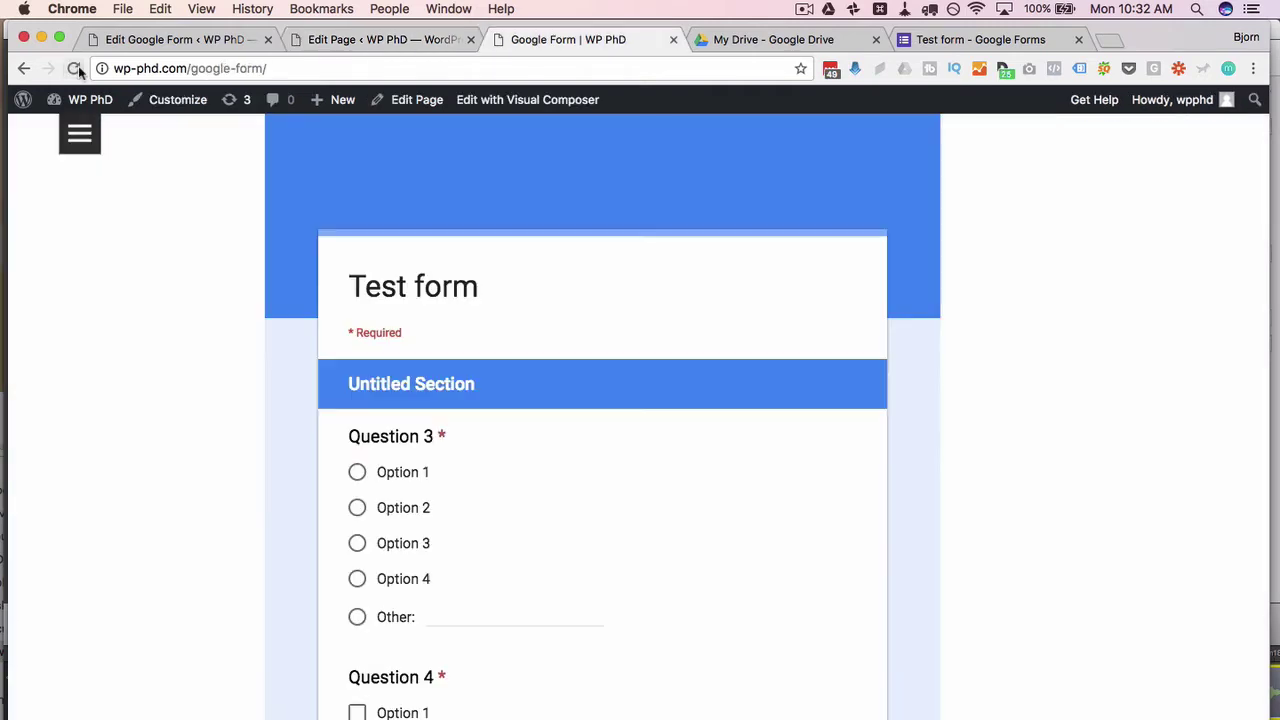
{"action": "left_click", "coordinate": [60, 68]}
{"action": "key", "text": "Return"}
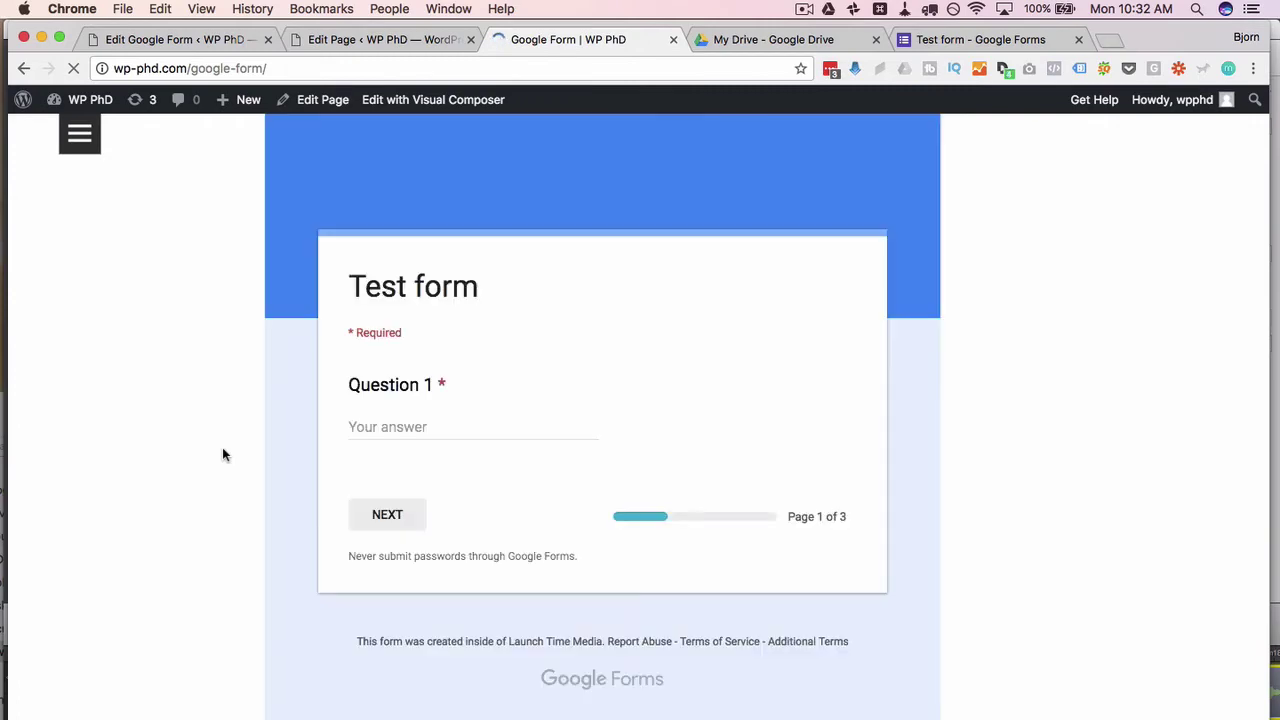
{"action": "left_click", "coordinate": [408, 432]}
{"action": "type", "text": "T"}
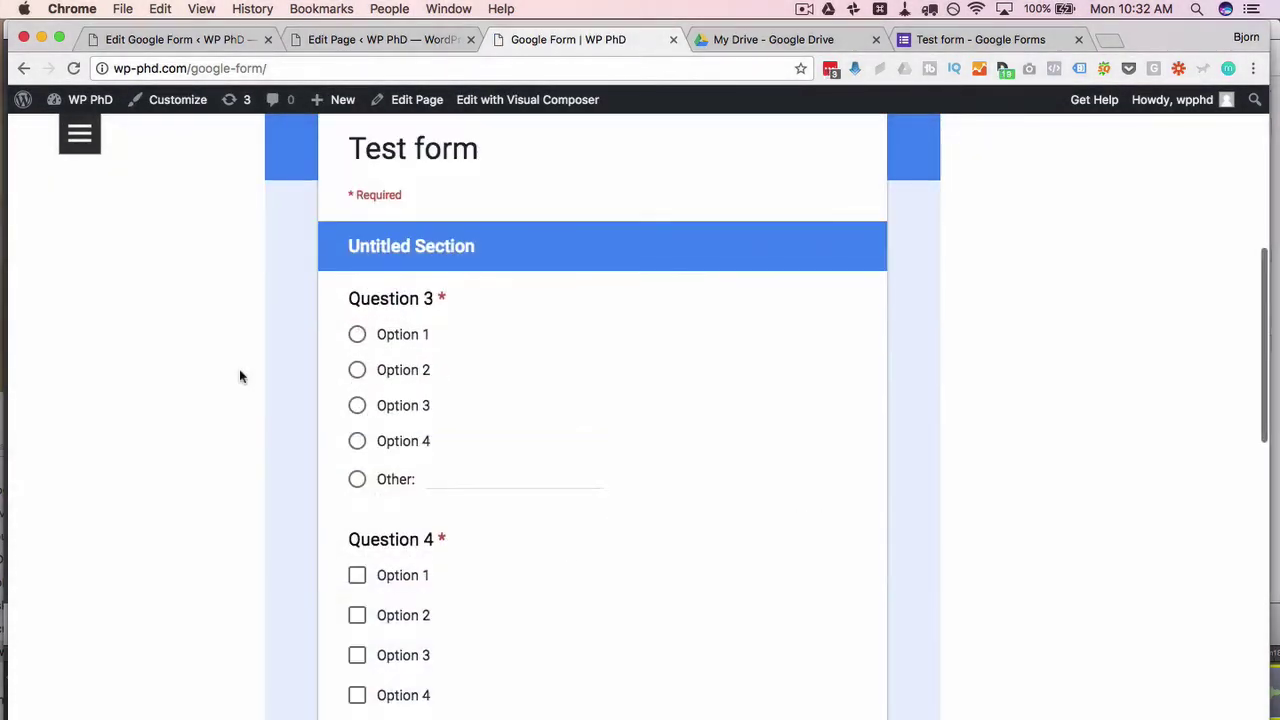
{"action": "scroll", "coordinate": [245, 370], "scroll_direction": "up", "scroll_amount": 3}
{"action": "scroll", "coordinate": [387, 281], "scroll_direction": "down", "scroll_amount": 2}
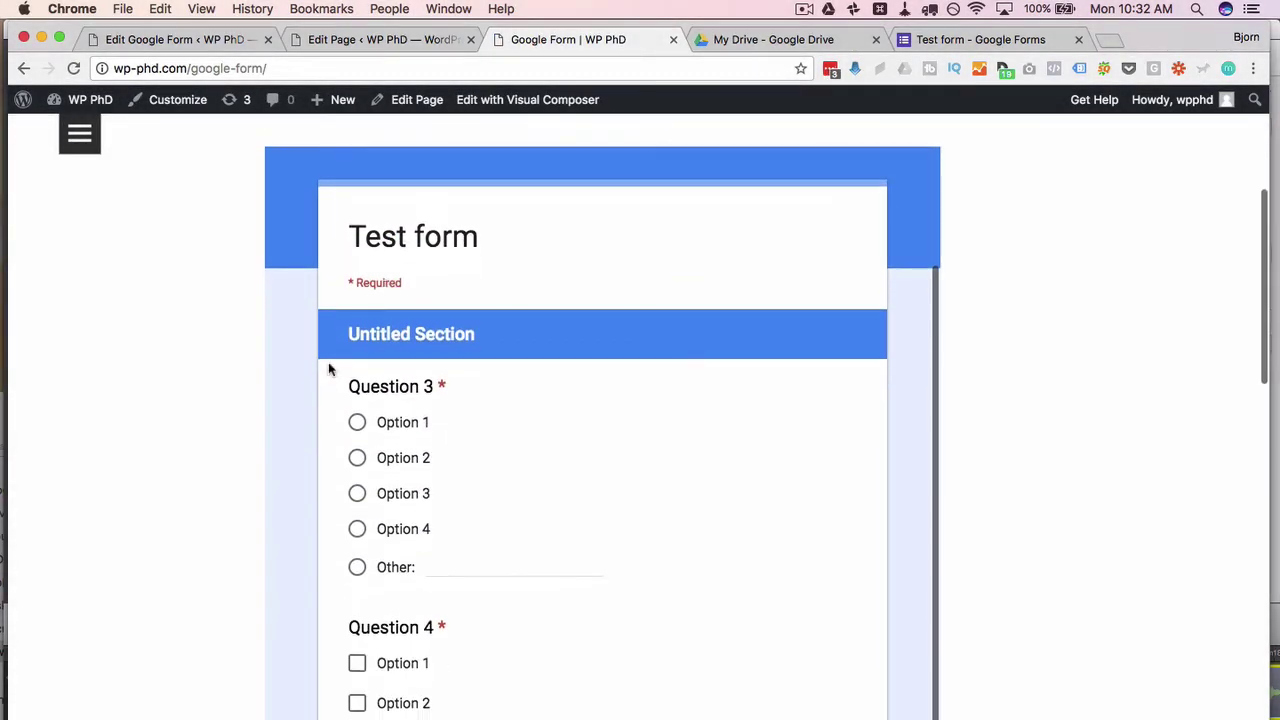
{"action": "scroll", "coordinate": [330, 370], "scroll_direction": "down", "scroll_amount": 6}
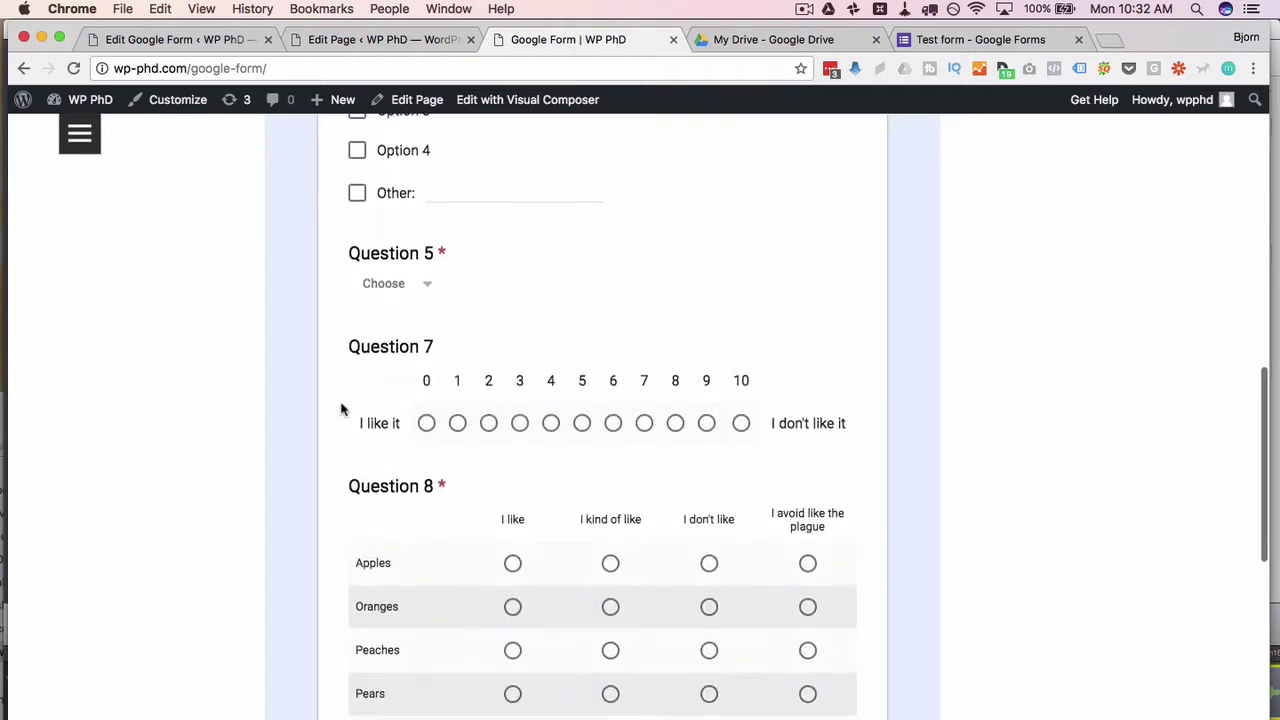
{"action": "scroll", "coordinate": [340, 408], "scroll_direction": "up", "scroll_amount": 2}
{"action": "scroll", "coordinate": [340, 408], "scroll_direction": "down", "scroll_amount": 8}
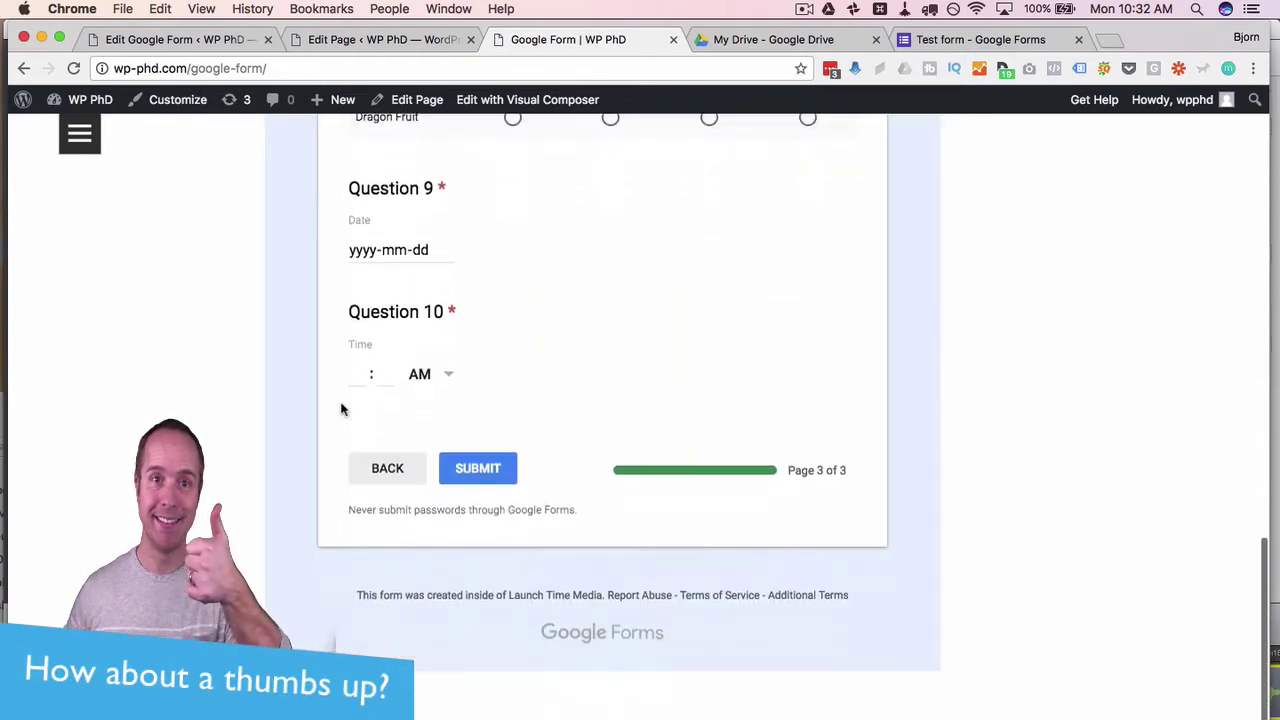
{"action": "scroll", "coordinate": [340, 408], "scroll_direction": "up", "scroll_amount": 3}
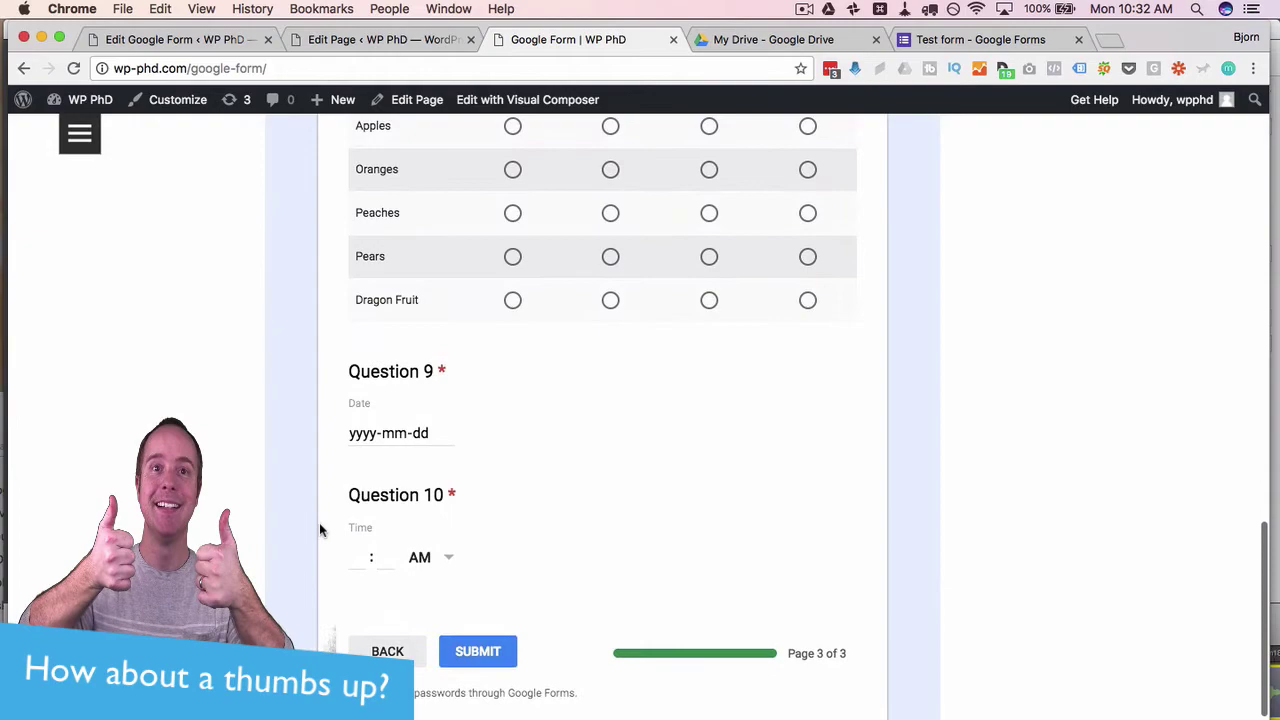
Step: Set the iframe height to 2300, update the page, and reload the live page
{"action": "left_click", "coordinate": [370, 38]}
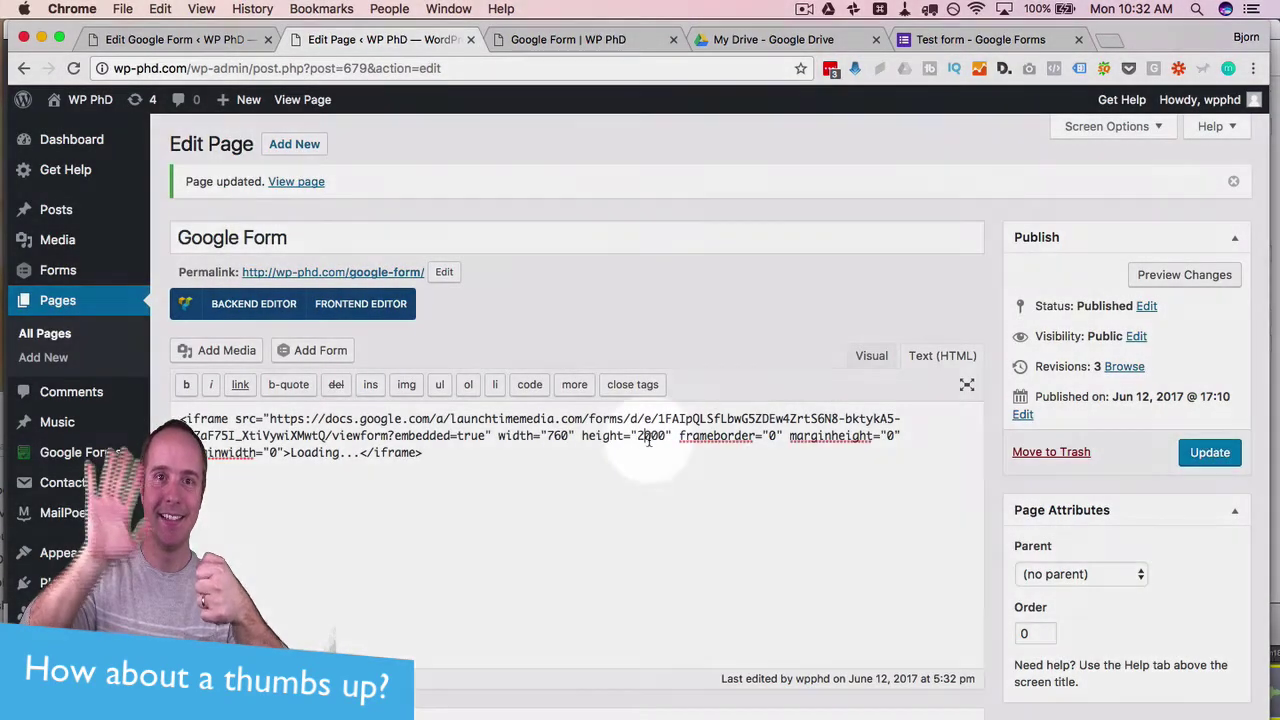
{"action": "left_click", "coordinate": [652, 437]}
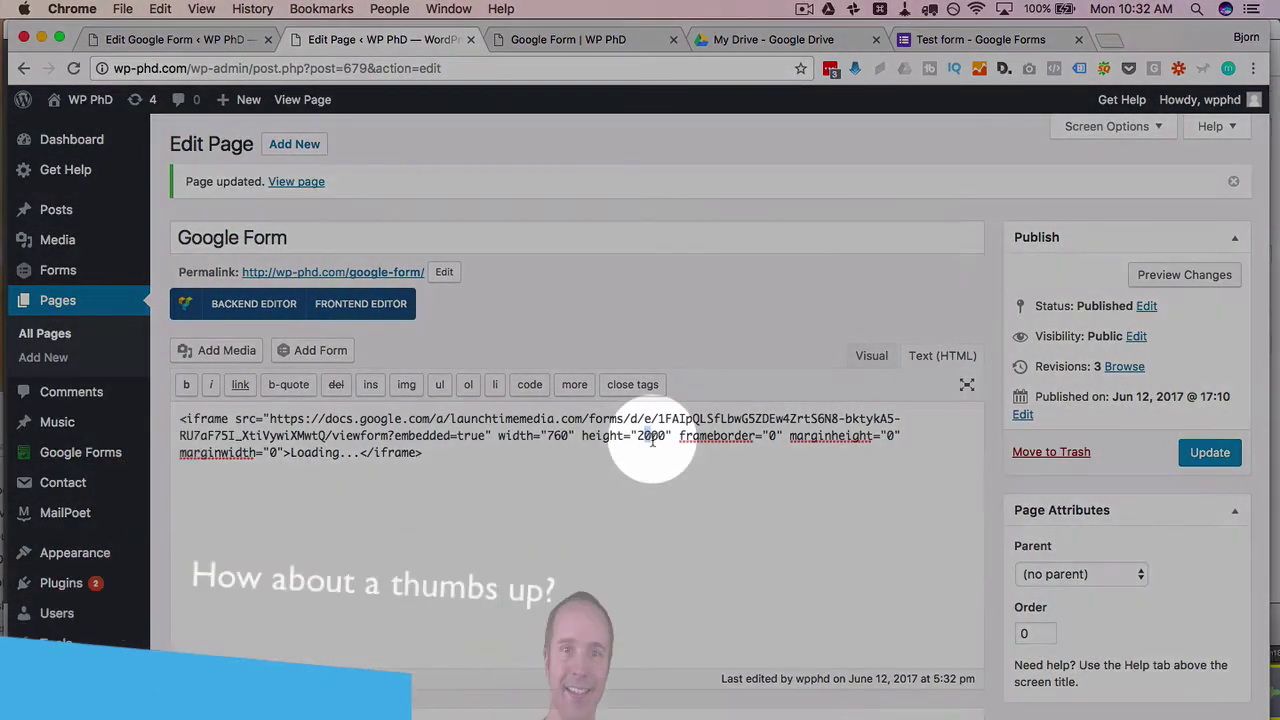
{"action": "type", "text": "3"}
{"action": "left_click", "coordinate": [1208, 454]}
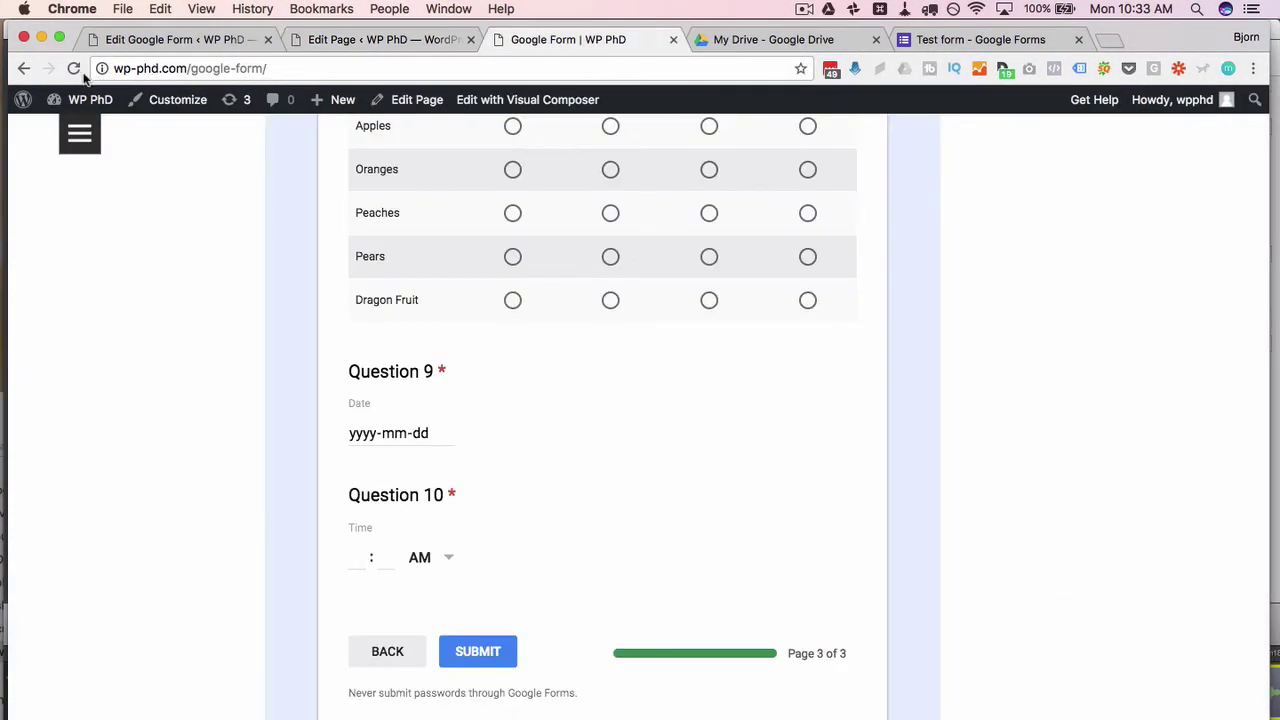
{"action": "left_click", "coordinate": [73, 68]}
{"action": "key", "text": "Return"}
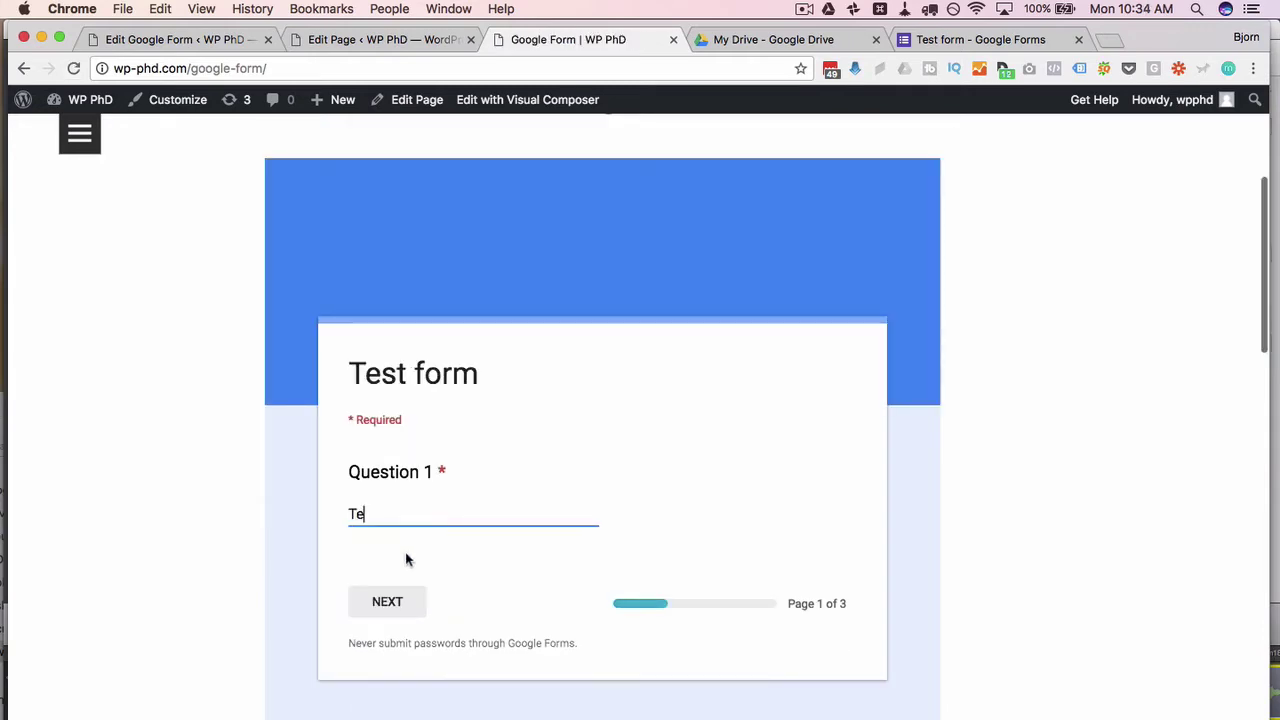
Step: Finish entering 'Test' for Question 1 and scroll through the form's questions
{"action": "type", "text": "st"}
{"action": "left_click", "coordinate": [386, 600]}
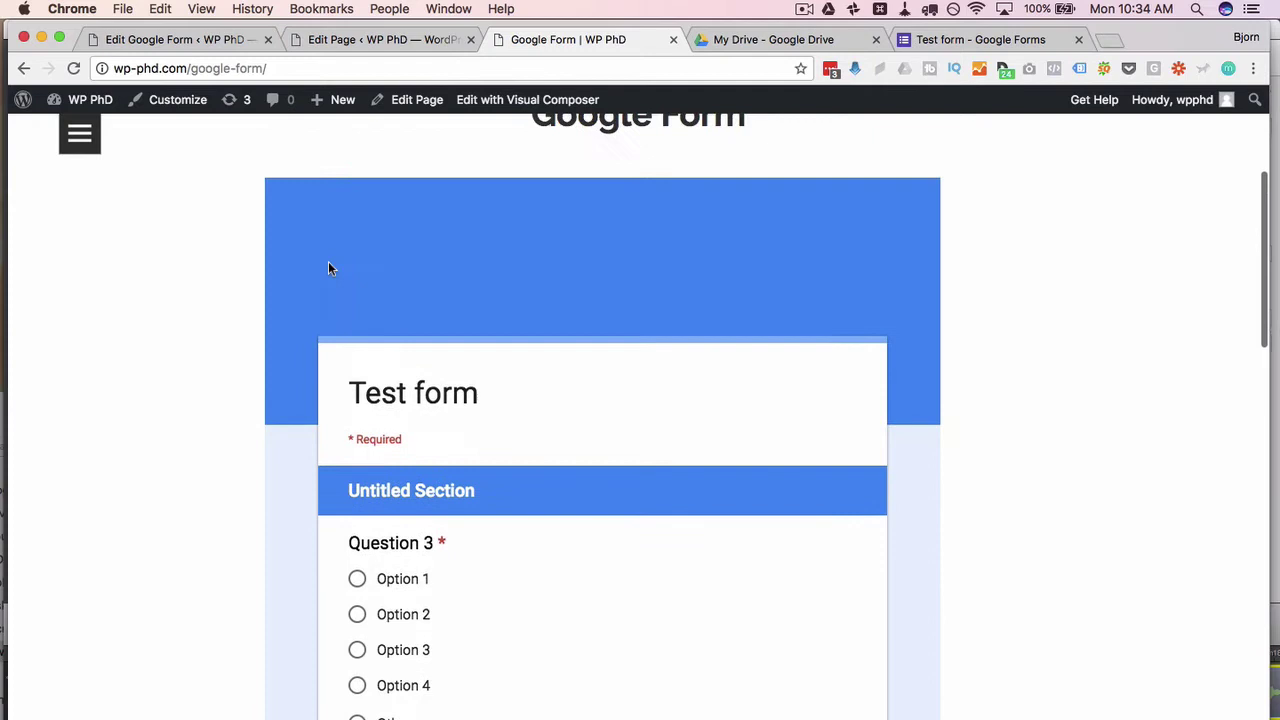
{"action": "scroll", "coordinate": [330, 268], "scroll_direction": "down", "scroll_amount": 5}
{"action": "scroll", "coordinate": [328, 268], "scroll_direction": "down", "scroll_amount": 8}
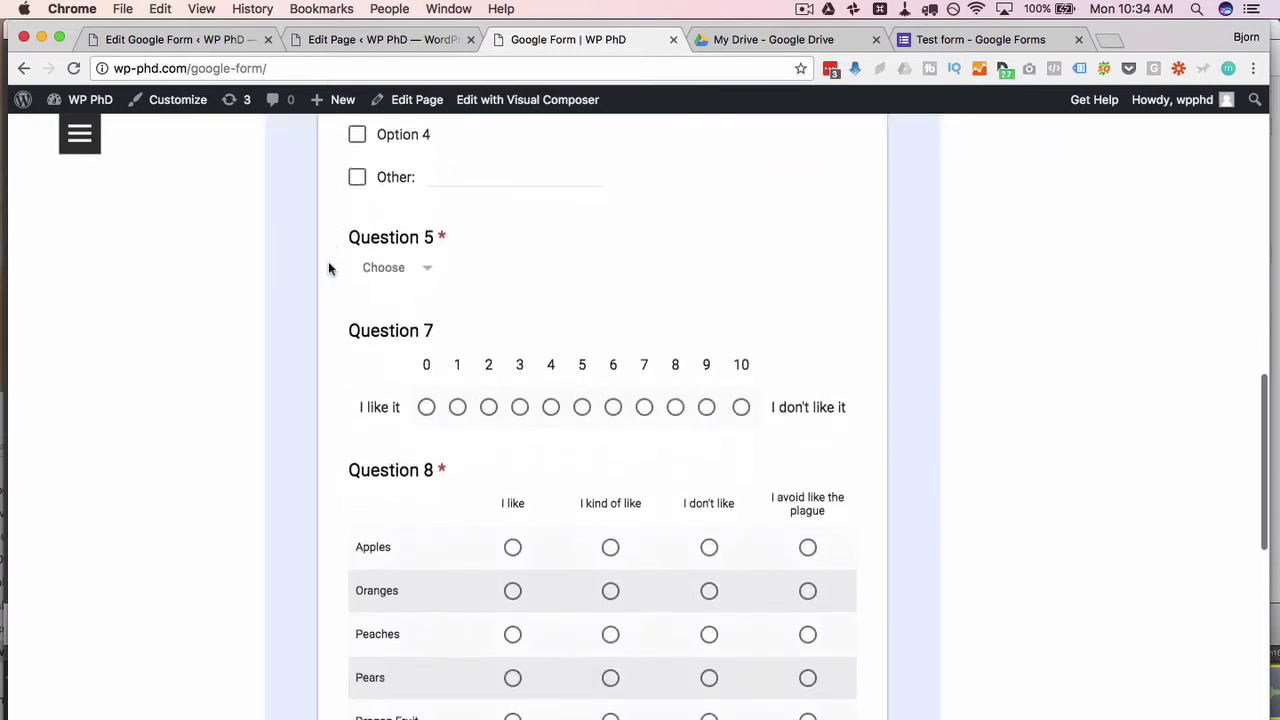
{"action": "scroll", "coordinate": [774, 357], "scroll_direction": "down", "scroll_amount": 10}
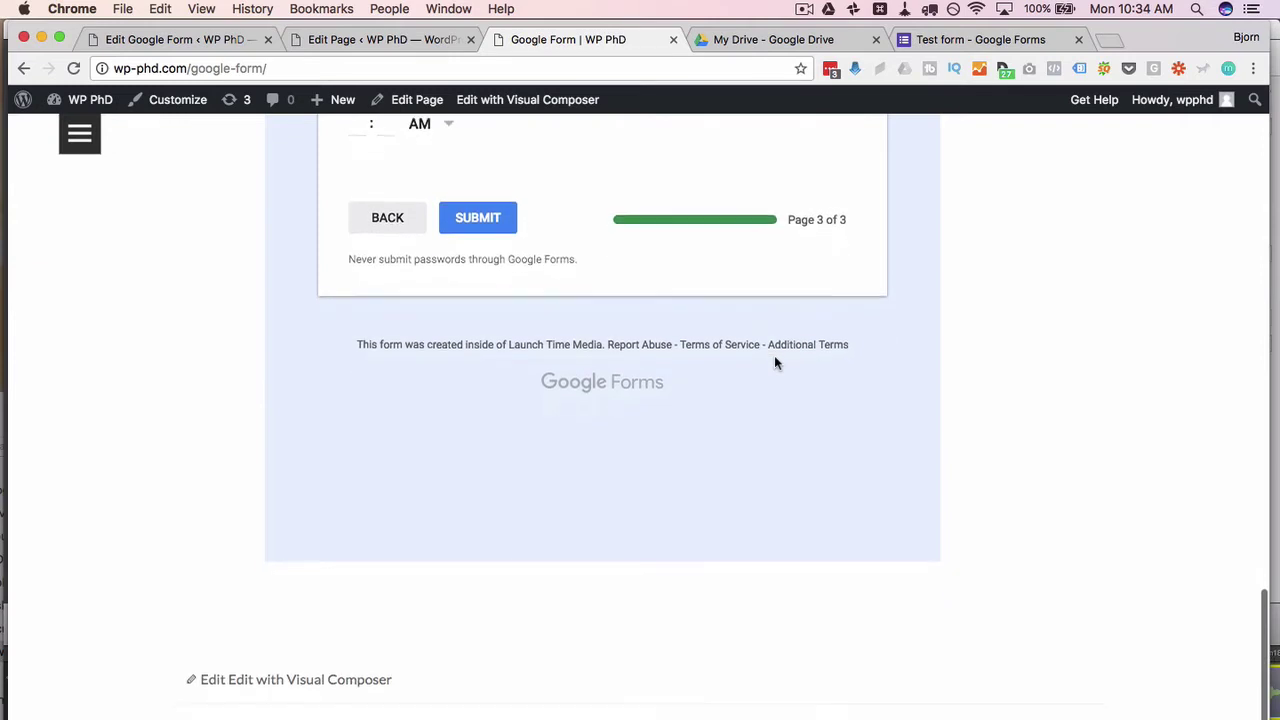
{"action": "scroll", "coordinate": [774, 363], "scroll_direction": "up", "scroll_amount": 2}
{"action": "scroll", "coordinate": [775, 363], "scroll_direction": "up", "scroll_amount": 20}
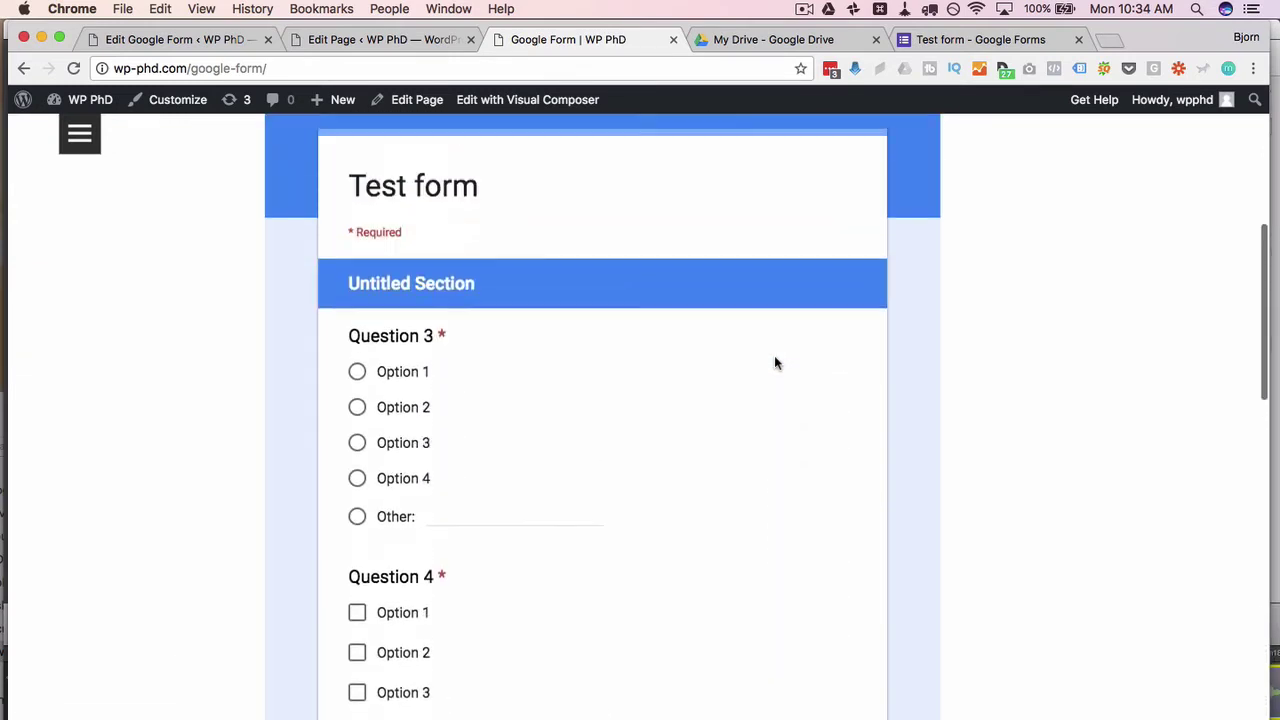
{"action": "scroll", "coordinate": [775, 363], "scroll_direction": "down", "scroll_amount": 4}
Step: Choose Option 2 for Question 3, Options 3 and 4 for Question 4, rating 3 for Question 7
{"action": "left_click", "coordinate": [391, 351]}
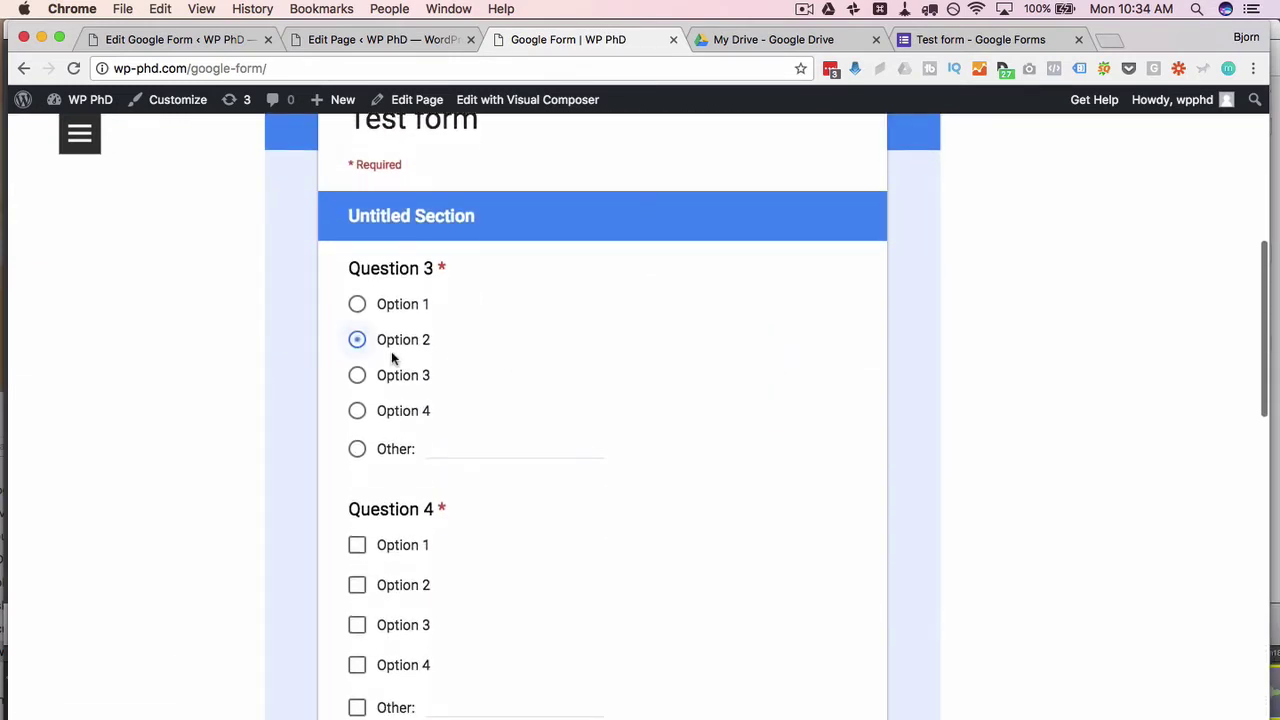
{"action": "scroll", "coordinate": [391, 370], "scroll_direction": "down", "scroll_amount": 4}
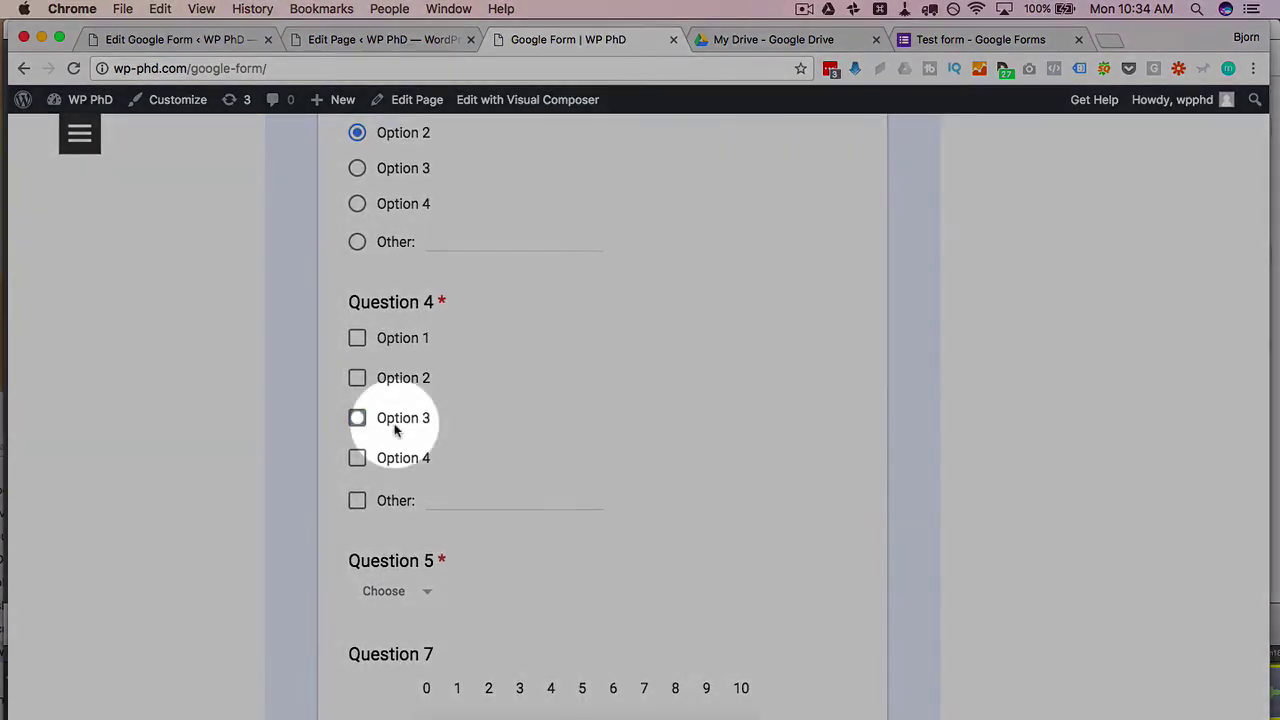
{"action": "left_click", "coordinate": [395, 418]}
{"action": "left_click", "coordinate": [398, 457]}
{"action": "scroll", "coordinate": [398, 457], "scroll_direction": "down", "scroll_amount": 3}
{"action": "left_click", "coordinate": [519, 572]}
Step: Fill the Question 8 grid: I like Oranges, Pears, Dragon Fruit; kind of like Apples, Peaches
{"action": "scroll", "coordinate": [515, 500], "scroll_direction": "down", "scroll_amount": 5}
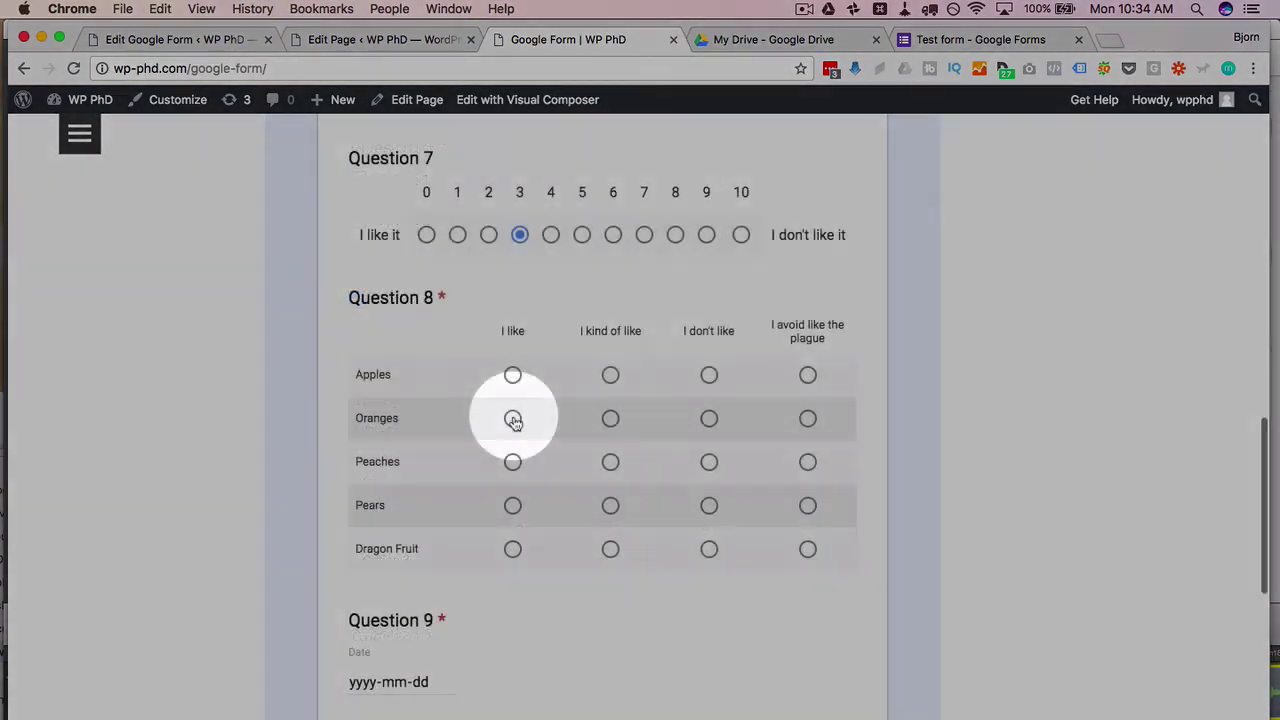
{"action": "left_click", "coordinate": [512, 418]}
{"action": "left_click", "coordinate": [610, 375]}
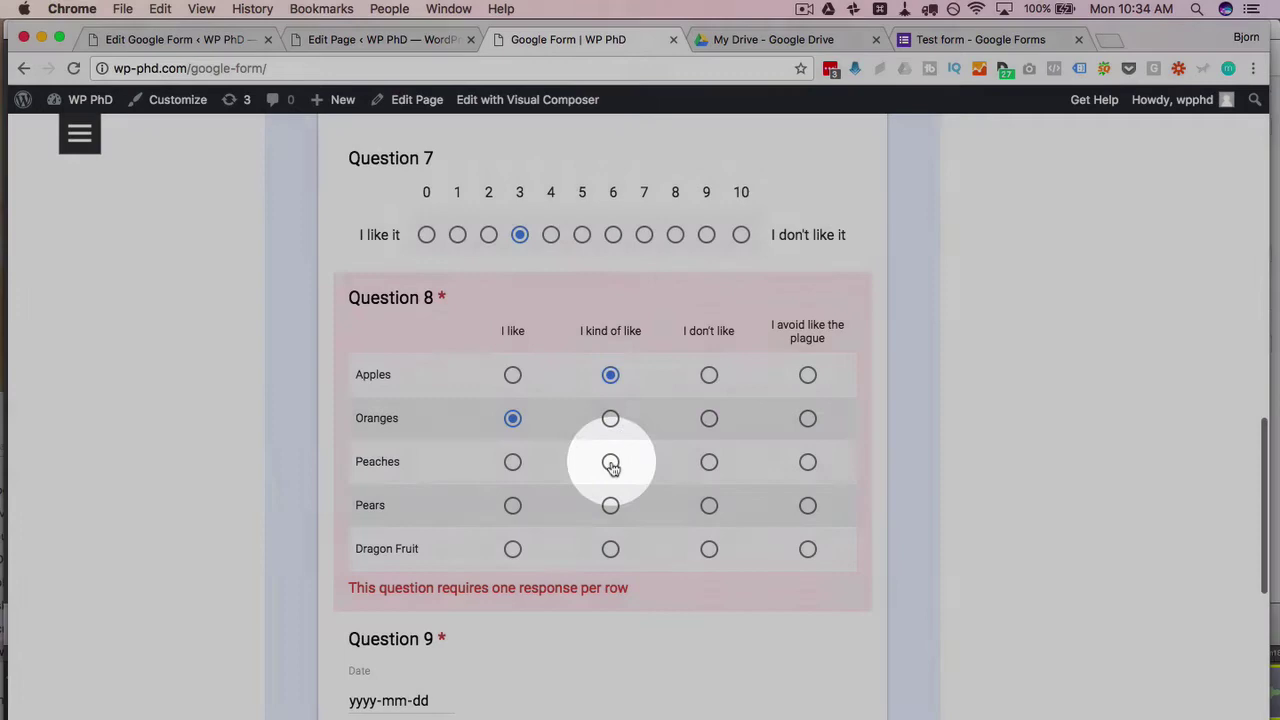
{"action": "left_click", "coordinate": [612, 459]}
{"action": "left_click", "coordinate": [512, 505]}
{"action": "left_click", "coordinate": [512, 549]}
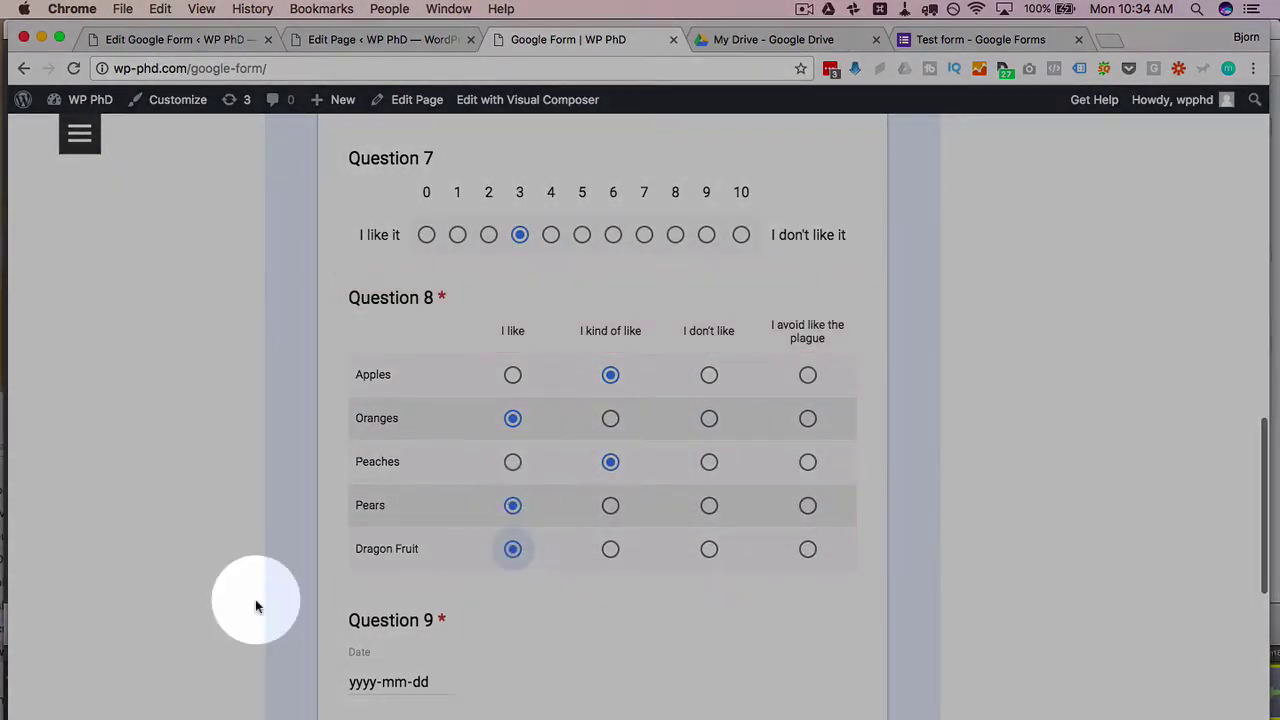
Step: Enter 2017-06-14 for Question 9 and 4:42 PM for Question 10
{"action": "scroll", "coordinate": [230, 600], "scroll_direction": "down", "scroll_amount": 2}
{"action": "left_click", "coordinate": [398, 516]}
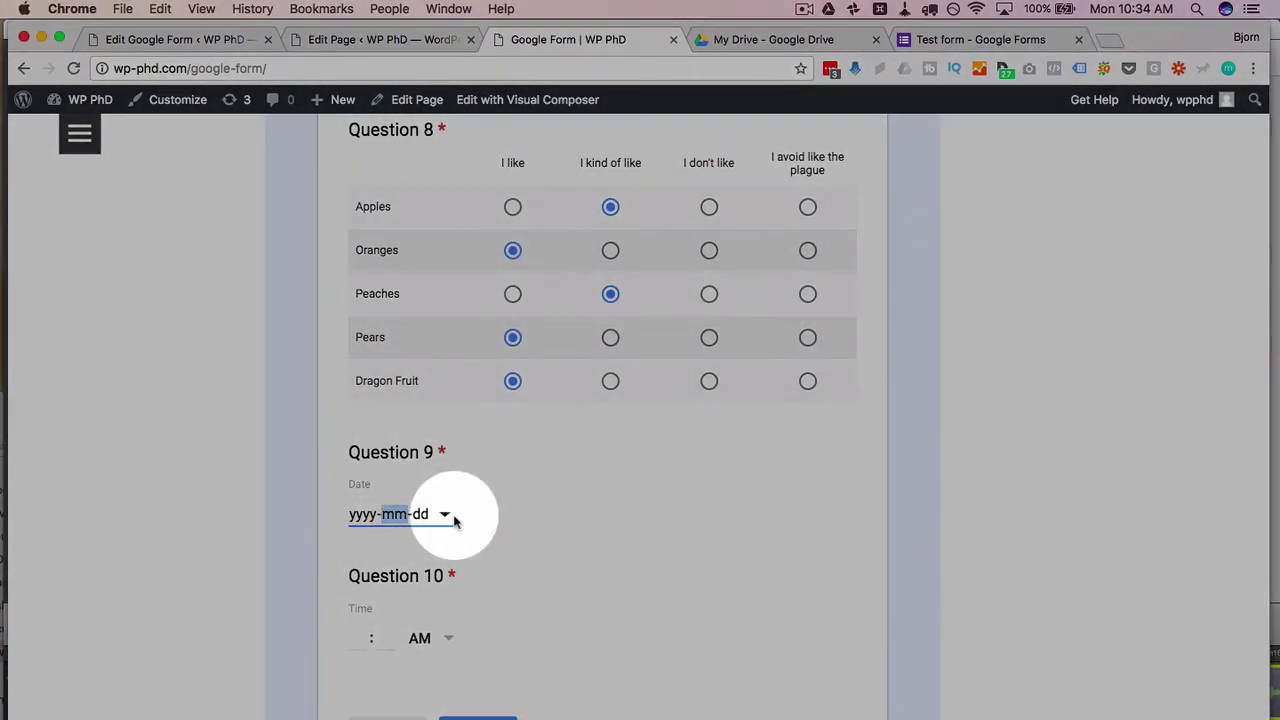
{"action": "left_click", "coordinate": [444, 514]}
{"action": "left_click", "coordinate": [464, 632]}
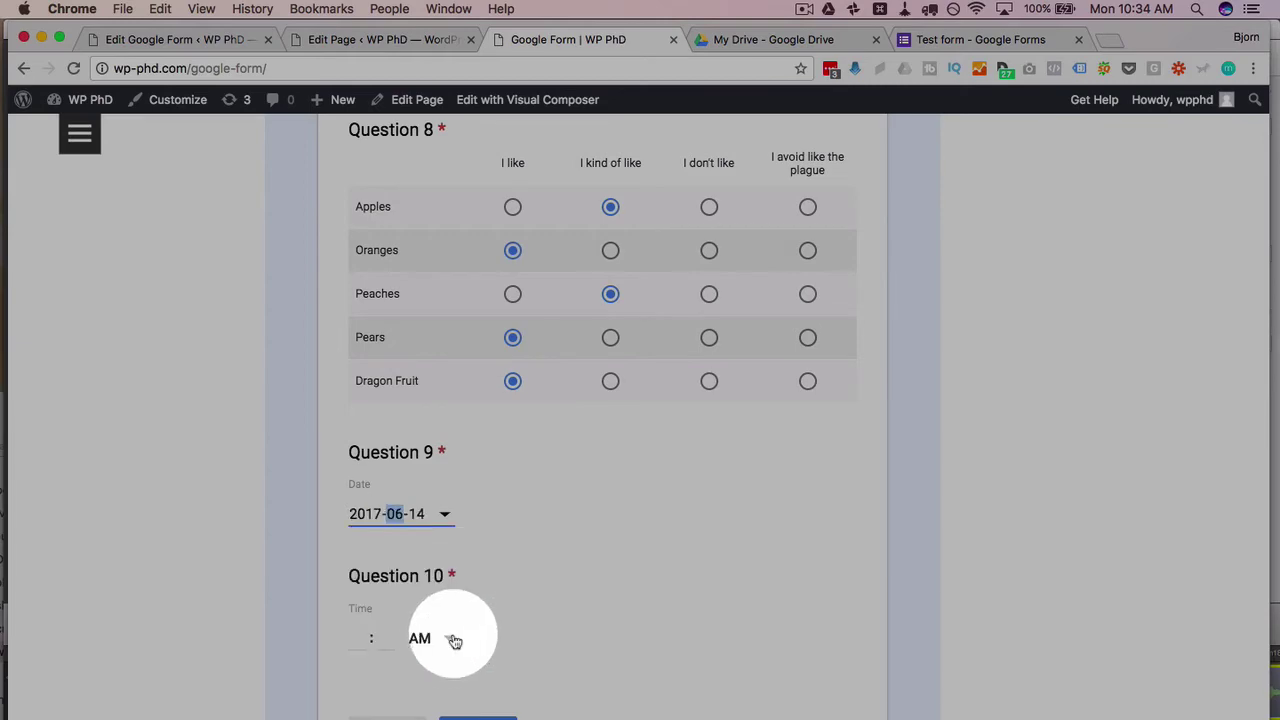
{"action": "type", "text": "4"}
{"action": "left_click", "coordinate": [417, 640]}
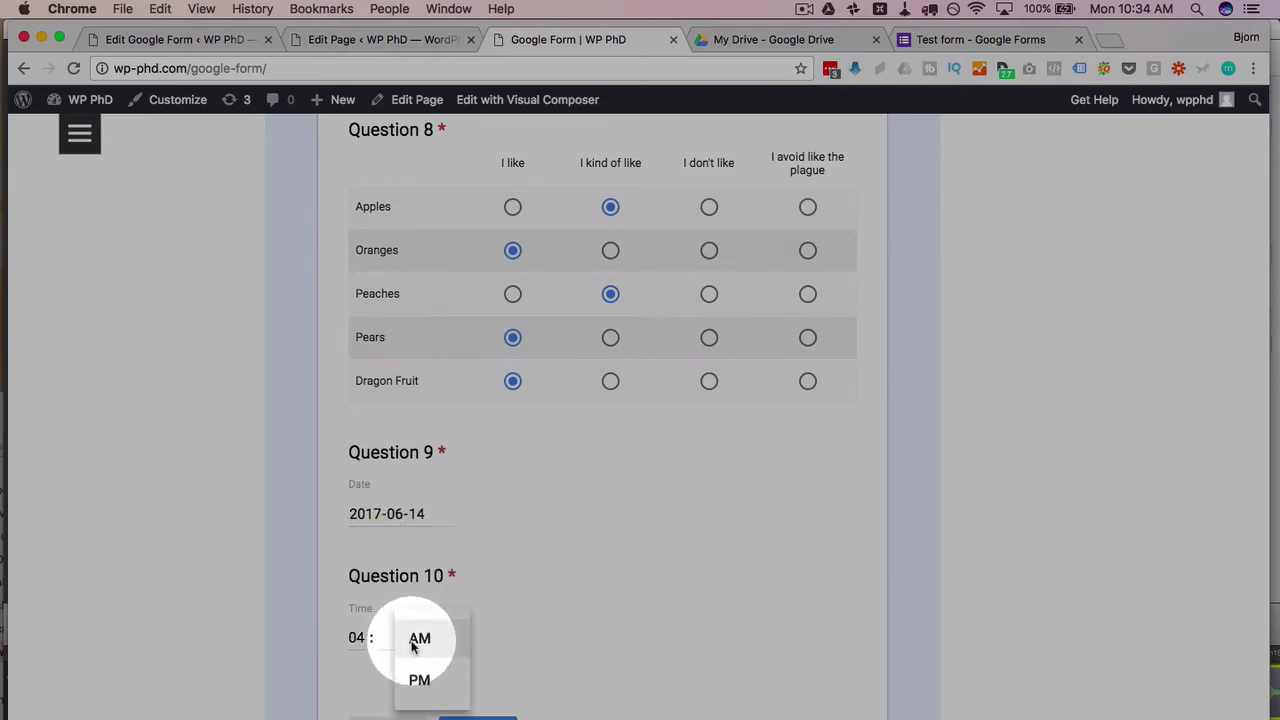
{"action": "left_click", "coordinate": [417, 680]}
{"action": "type", "text": "42"}
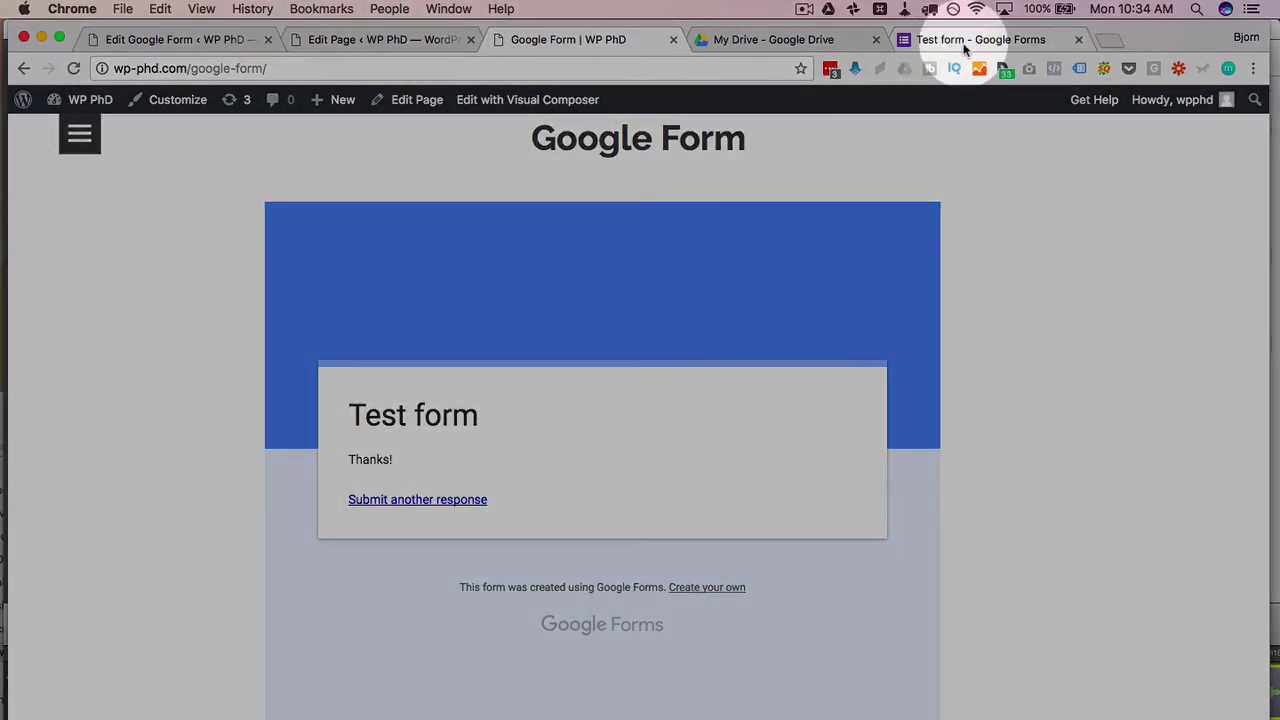
Step: Open the Test form's Responses summary and scroll through the answer charts
{"action": "left_click", "coordinate": [965, 42]}
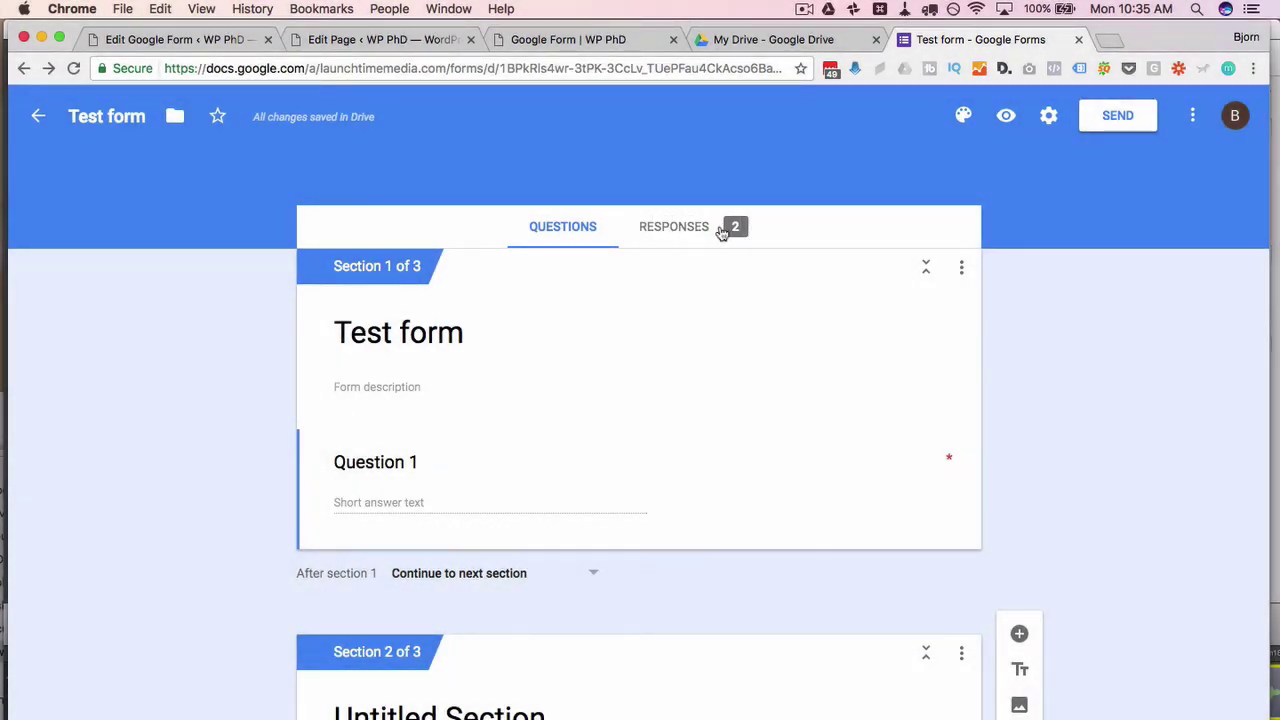
{"action": "left_click", "coordinate": [695, 229]}
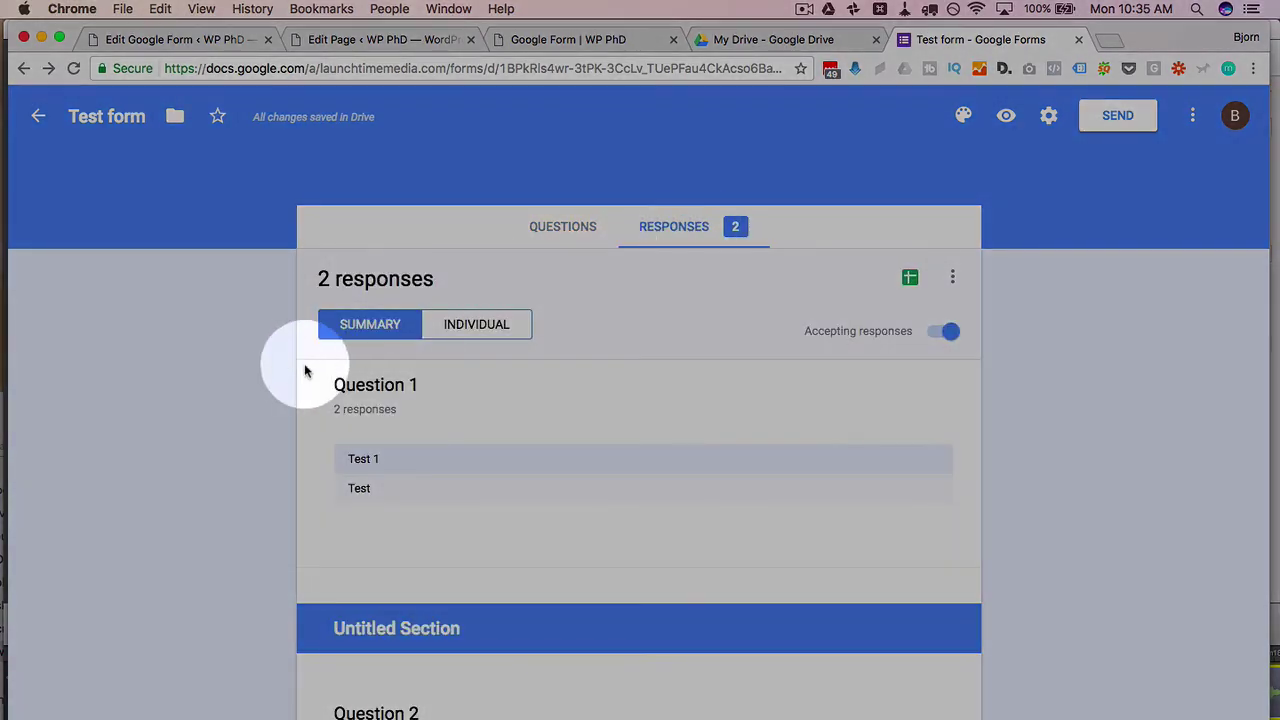
{"action": "scroll", "coordinate": [299, 328], "scroll_direction": "down", "scroll_amount": 2}
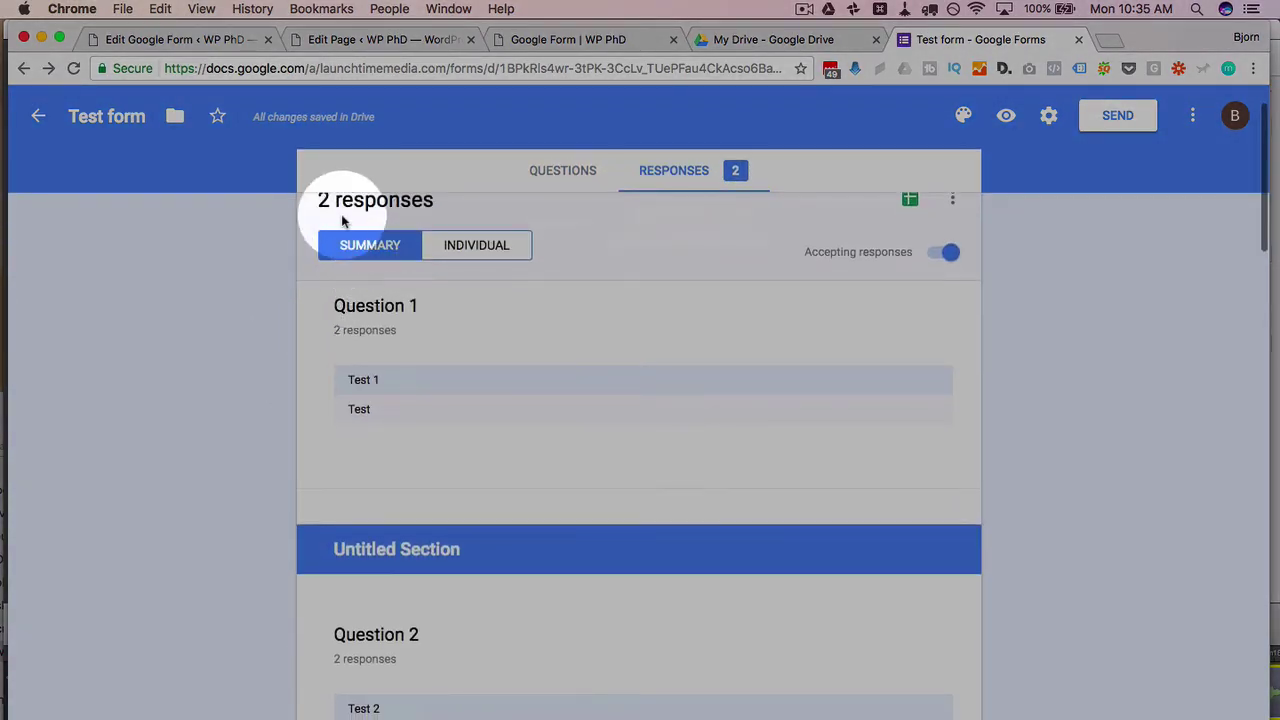
{"action": "scroll", "coordinate": [365, 245], "scroll_direction": "up", "scroll_amount": 1}
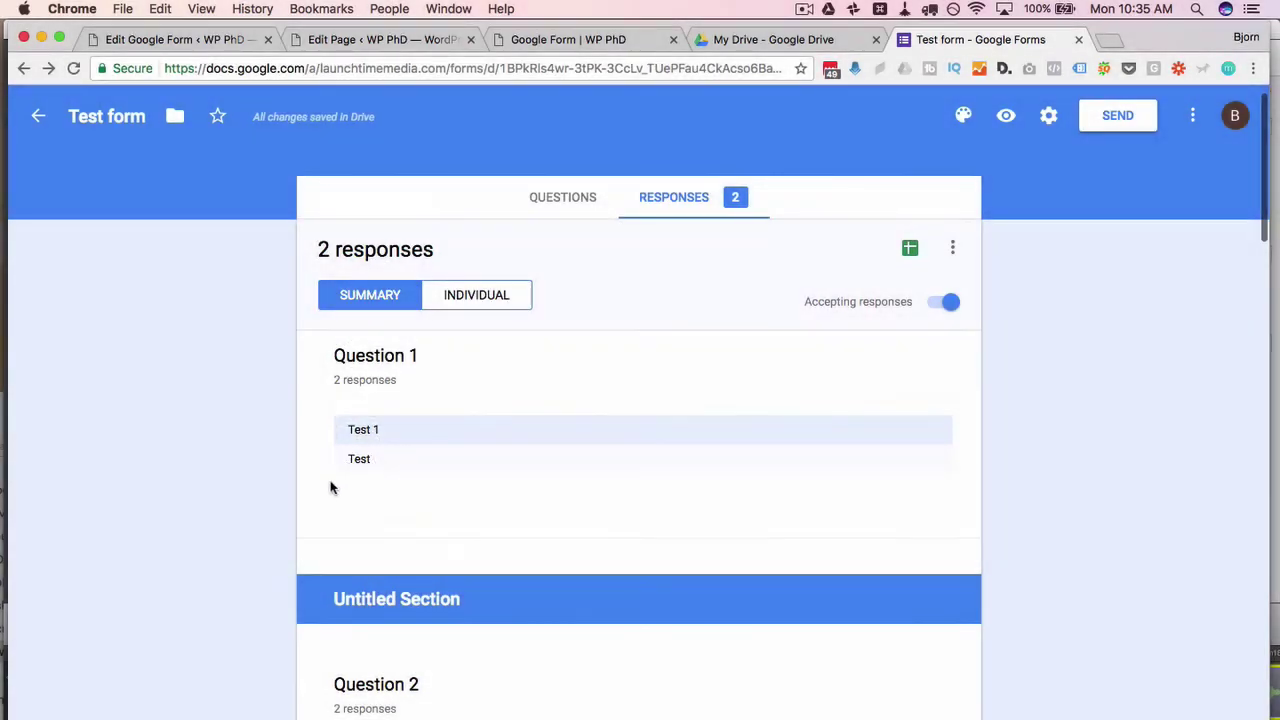
{"action": "scroll", "coordinate": [330, 487], "scroll_direction": "down", "scroll_amount": 5}
{"action": "scroll", "coordinate": [340, 490], "scroll_direction": "down", "scroll_amount": 7}
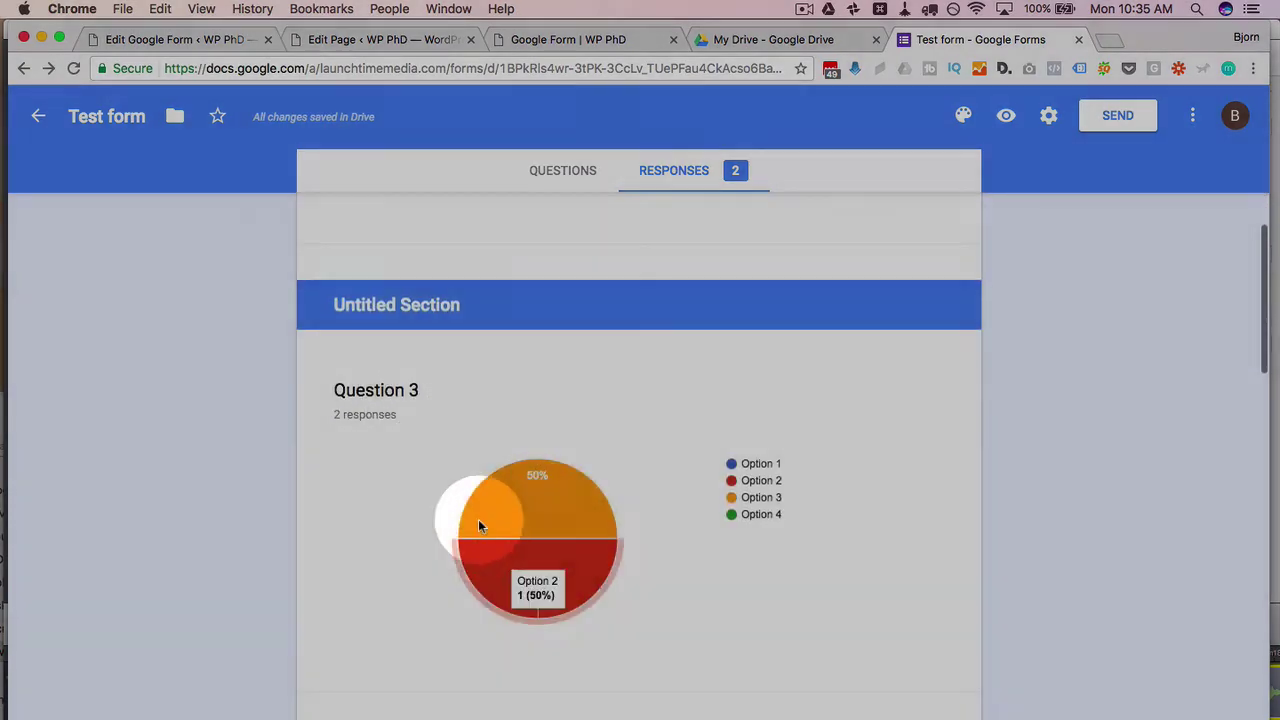
{"action": "scroll", "coordinate": [441, 504], "scroll_direction": "down", "scroll_amount": 7}
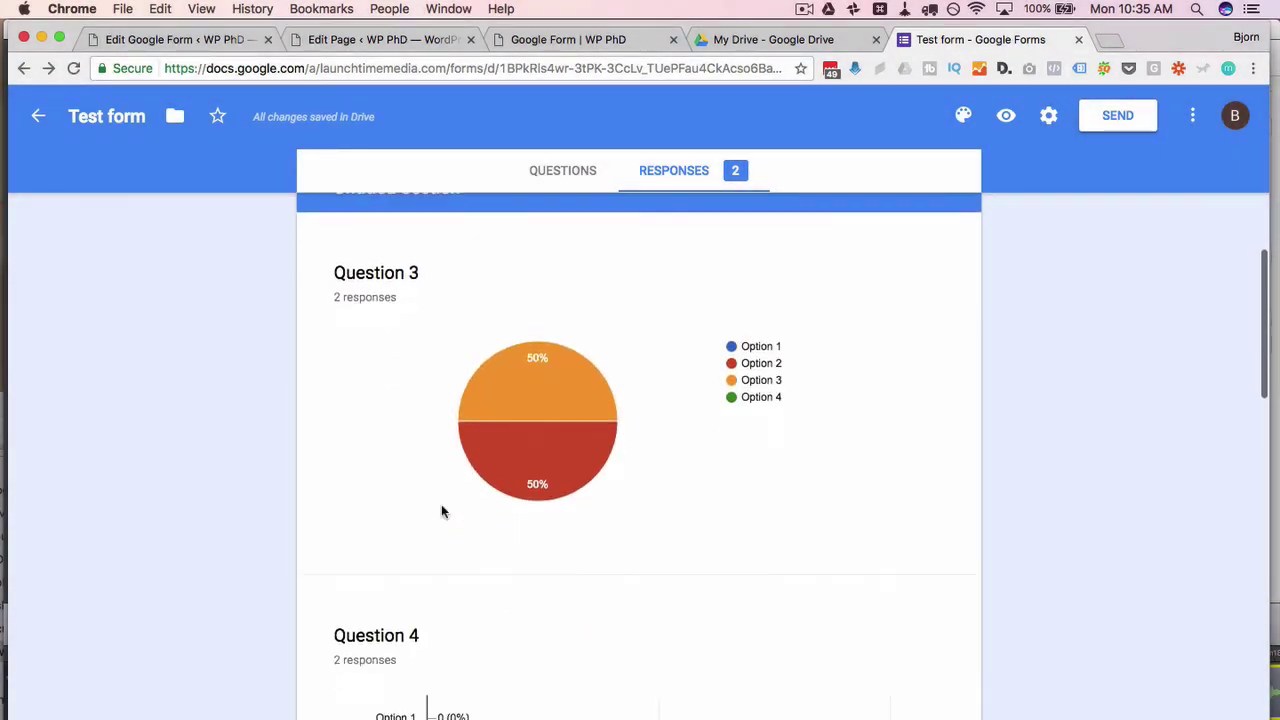
{"action": "scroll", "coordinate": [430, 424], "scroll_direction": "down", "scroll_amount": 8}
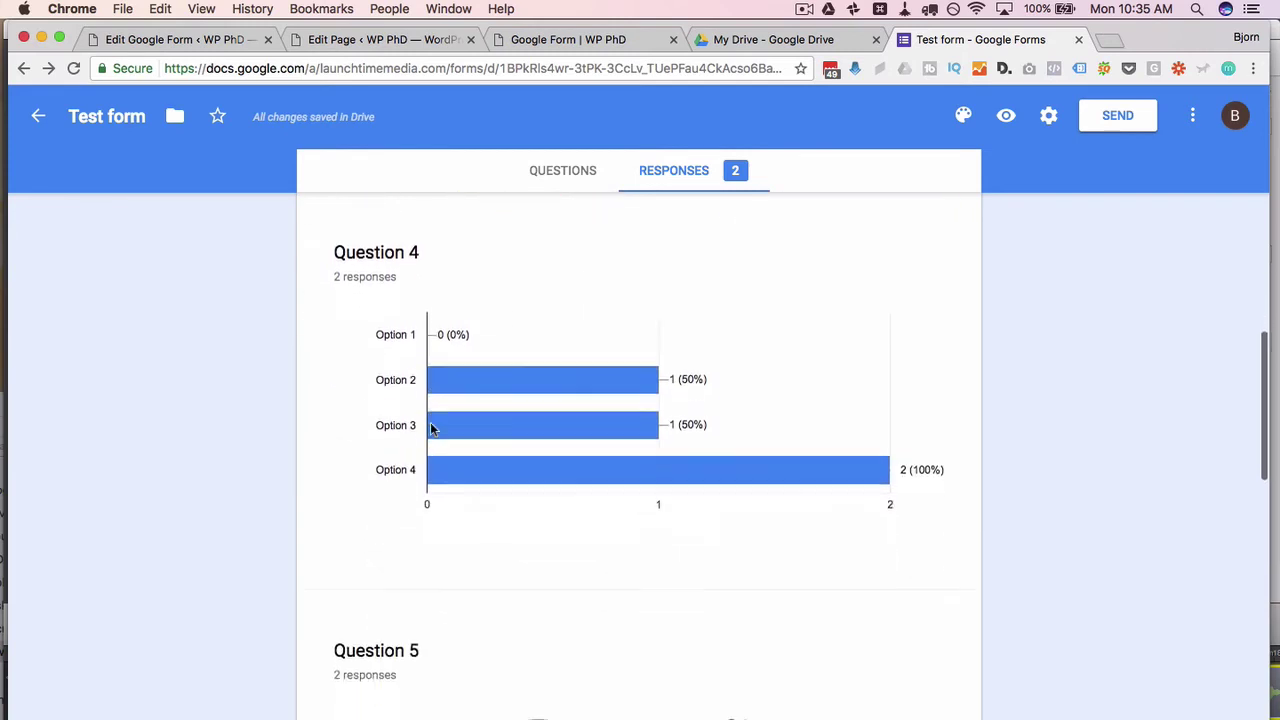
{"action": "scroll", "coordinate": [430, 429], "scroll_direction": "down", "scroll_amount": 14}
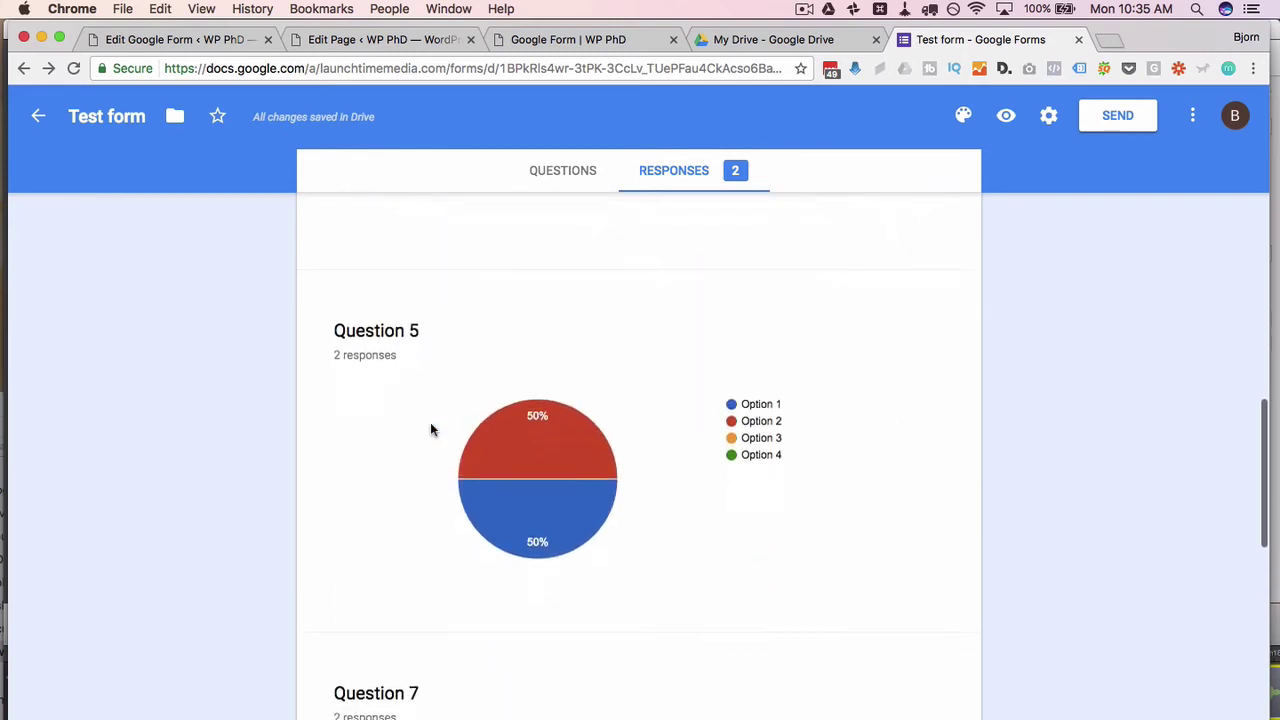
{"action": "scroll", "coordinate": [430, 448], "scroll_direction": "down", "scroll_amount": 12}
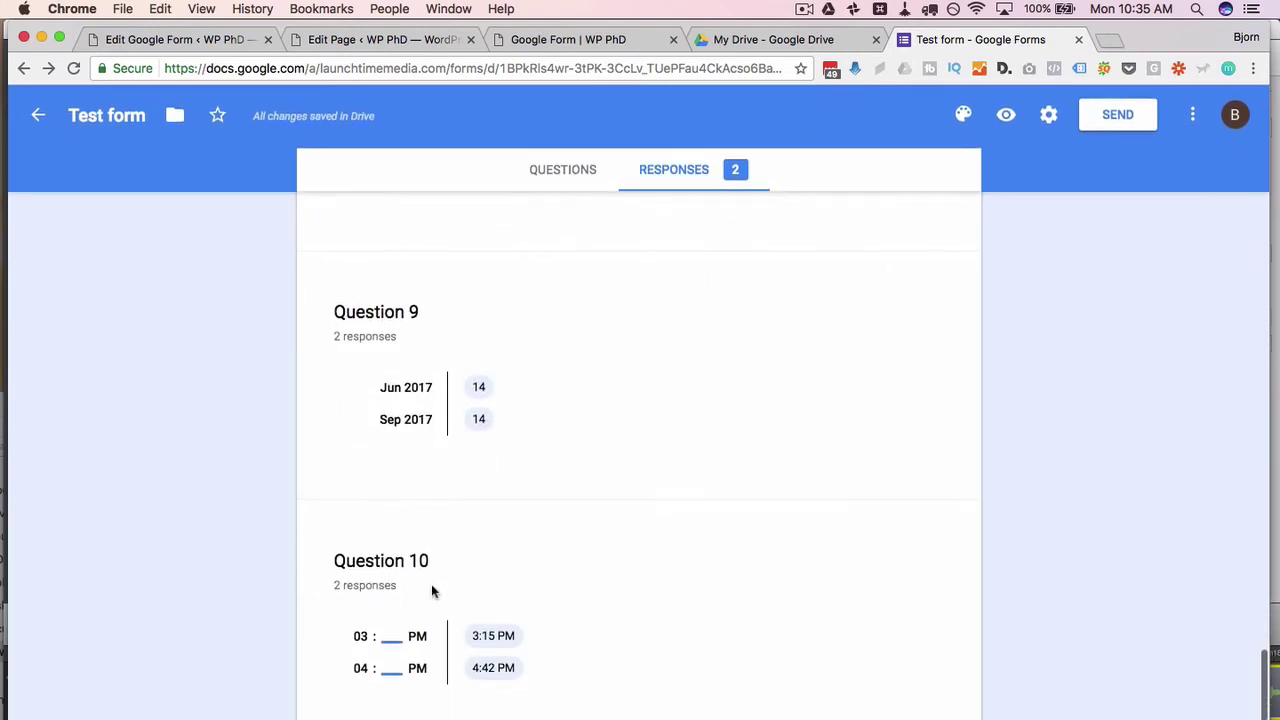
{"action": "scroll", "coordinate": [494, 591], "scroll_direction": "up", "scroll_amount": 20}
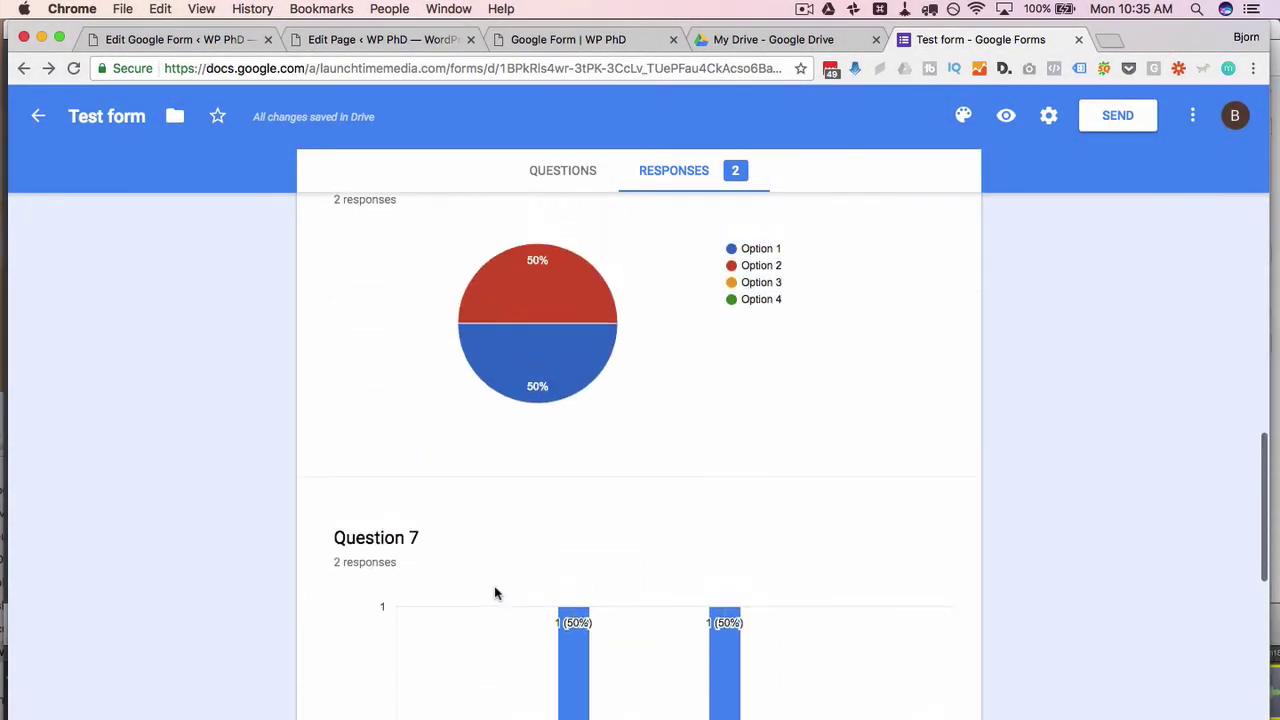
{"action": "scroll", "coordinate": [494, 591], "scroll_direction": "up", "scroll_amount": 15}
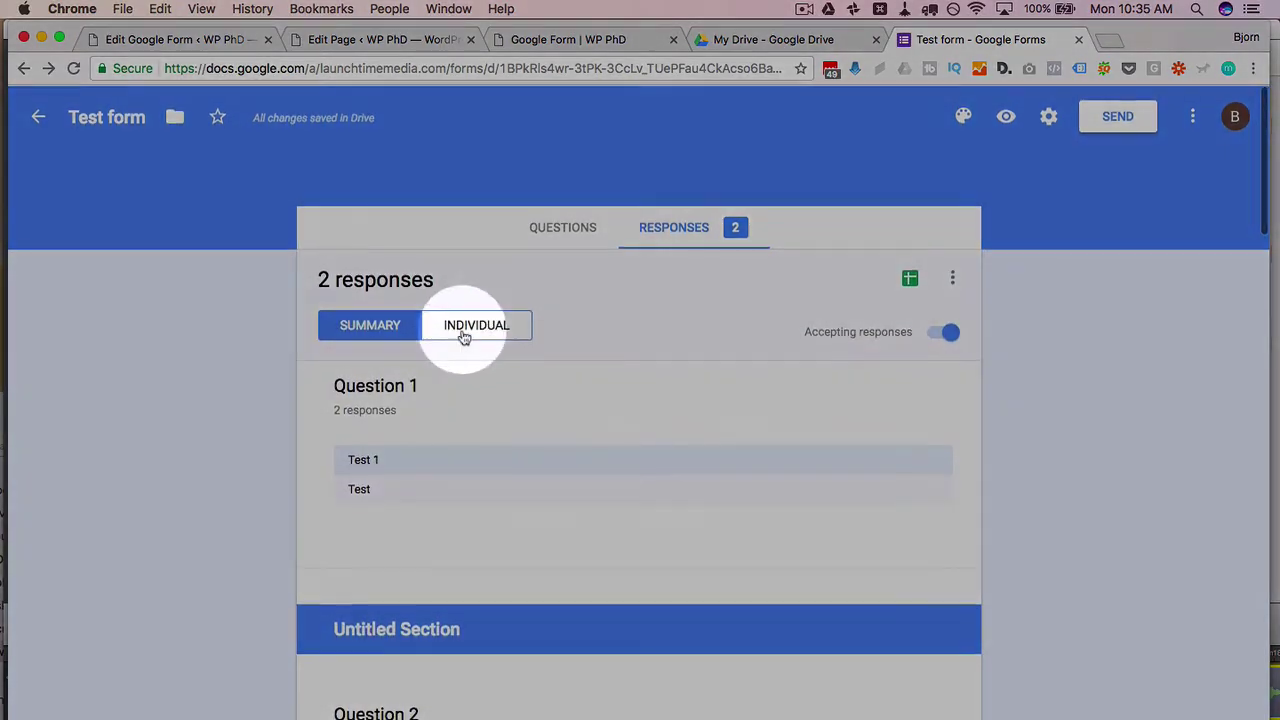
Step: Browse the two individual responses, then open them in a Sheets spreadsheet
{"action": "left_click", "coordinate": [464, 337]}
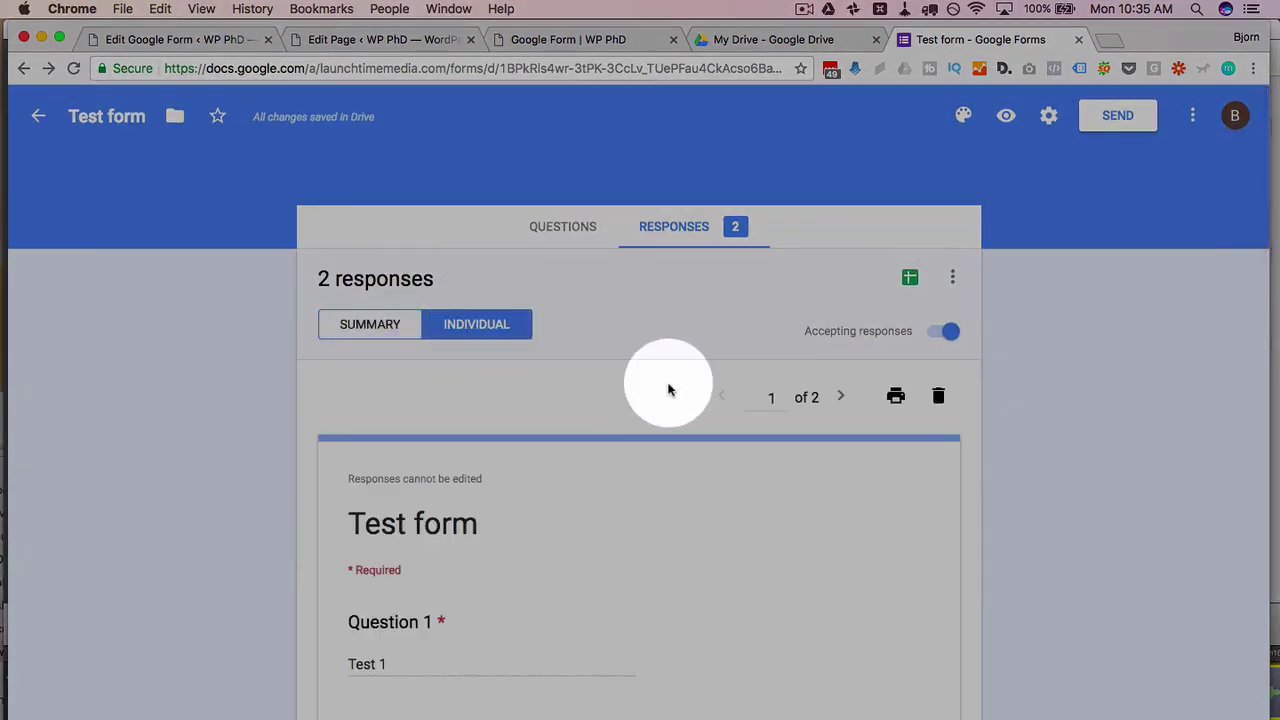
{"action": "scroll", "coordinate": [432, 507], "scroll_direction": "down", "scroll_amount": 1}
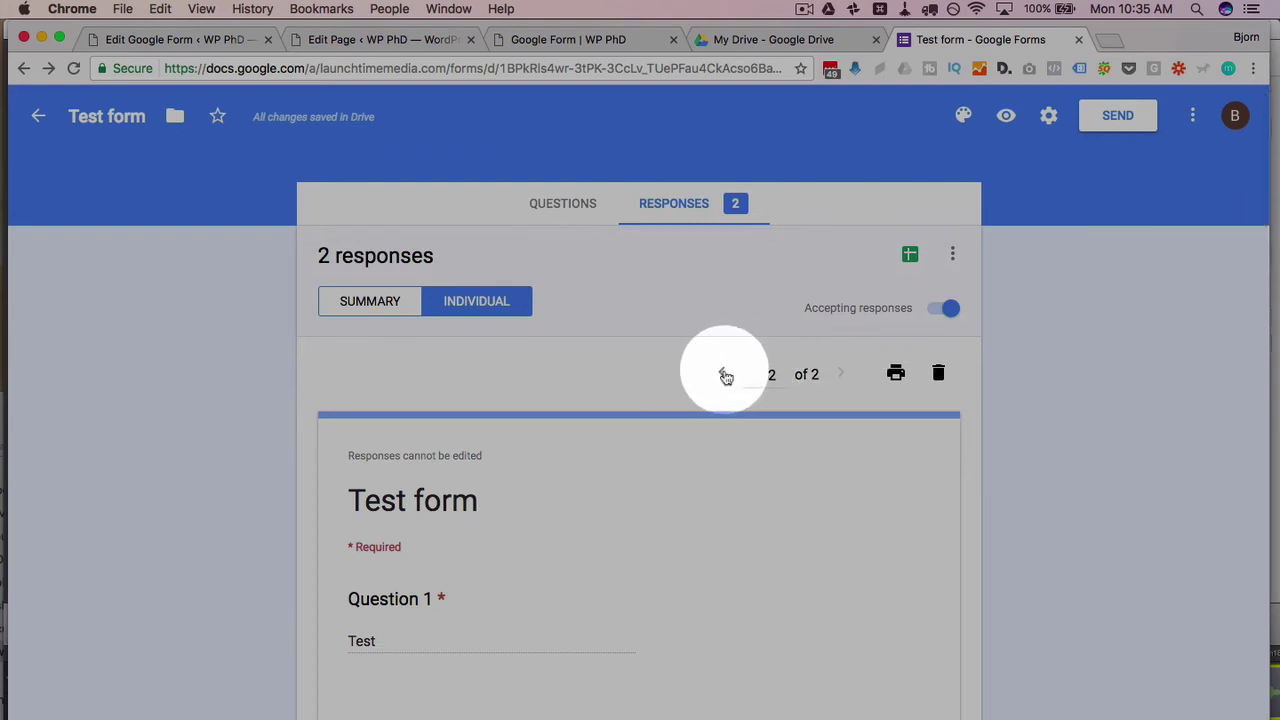
{"action": "left_click", "coordinate": [721, 372]}
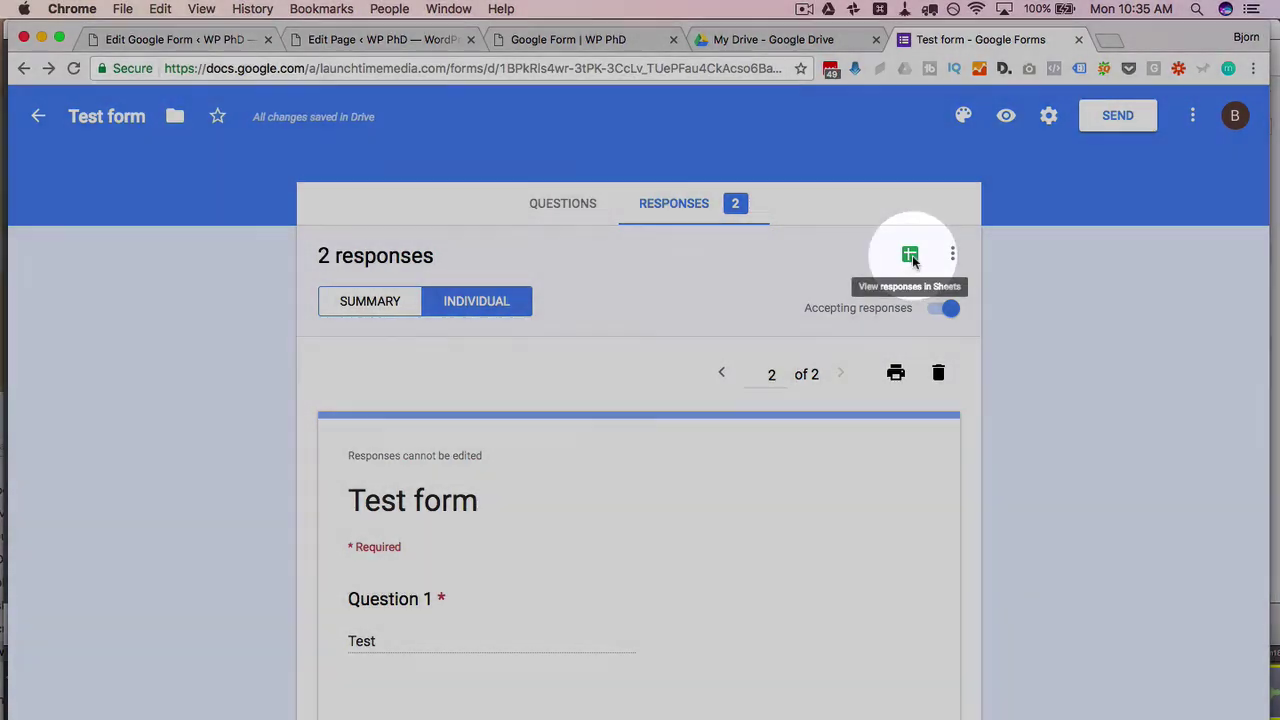
{"action": "left_click", "coordinate": [910, 256]}
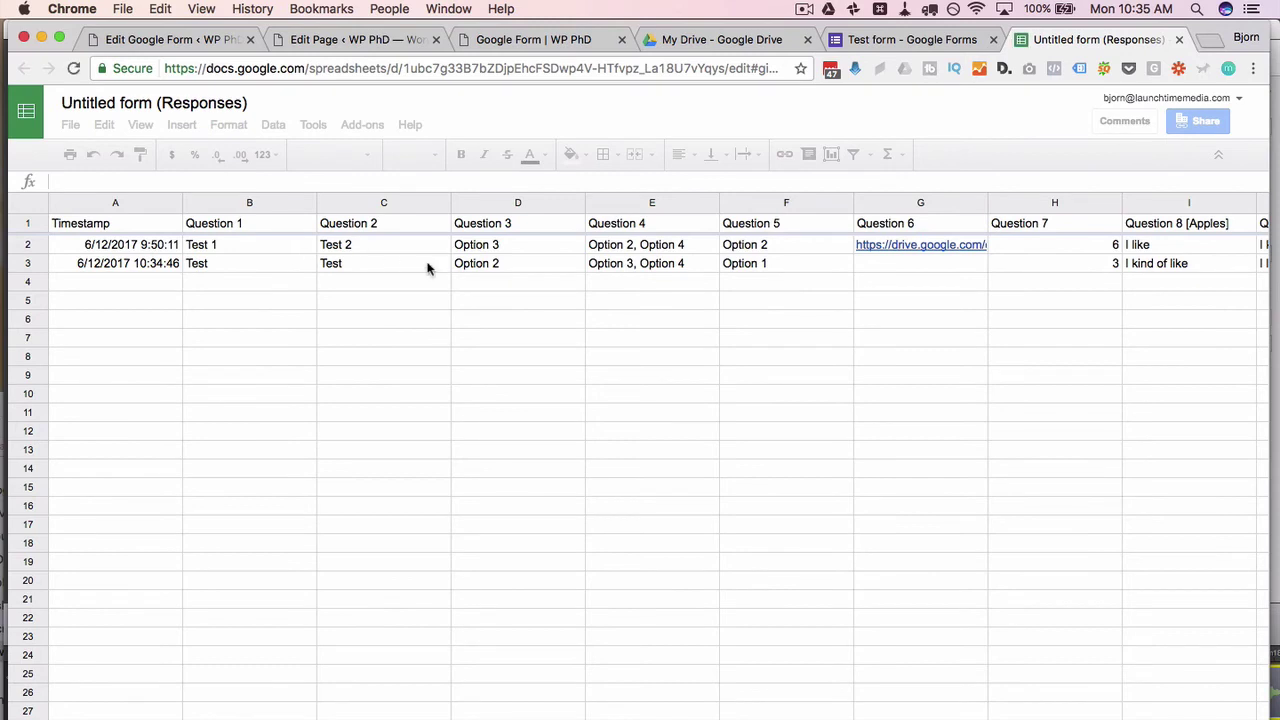
Step: Check the live page, then switch the Test form's colour theme to green
{"action": "left_click", "coordinate": [574, 40]}
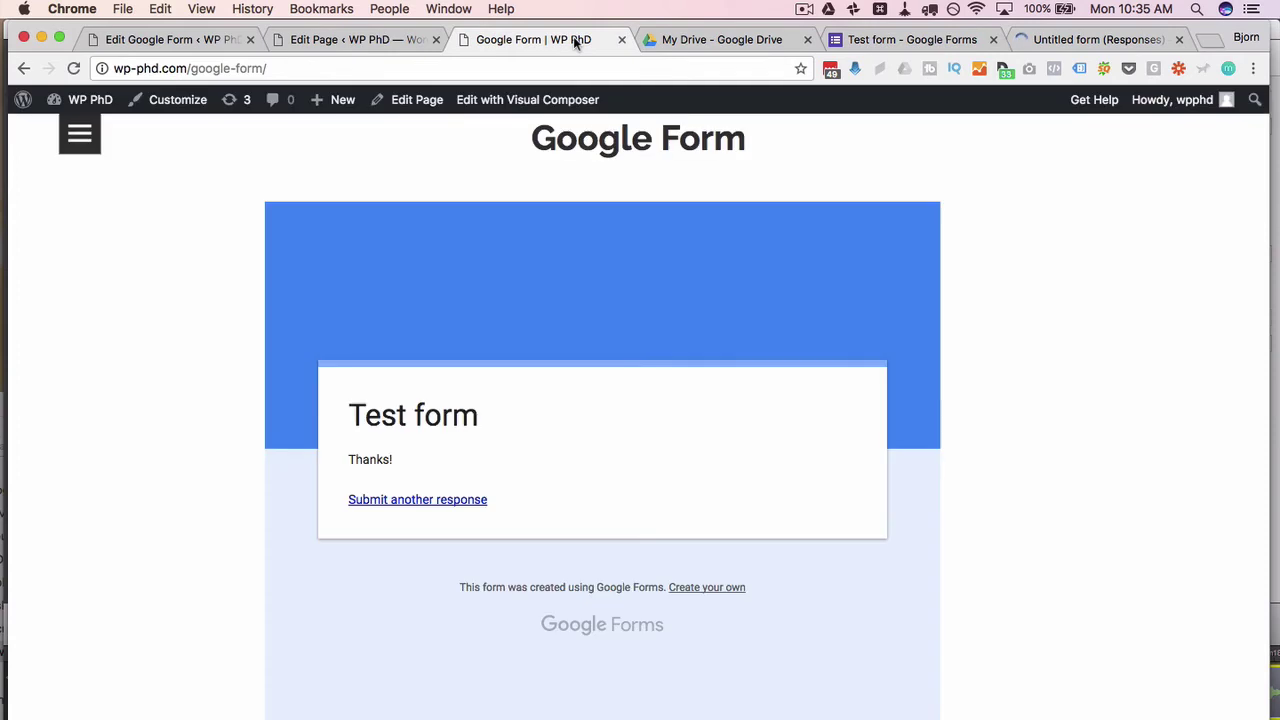
{"action": "scroll", "coordinate": [212, 288], "scroll_direction": "up", "scroll_amount": 4}
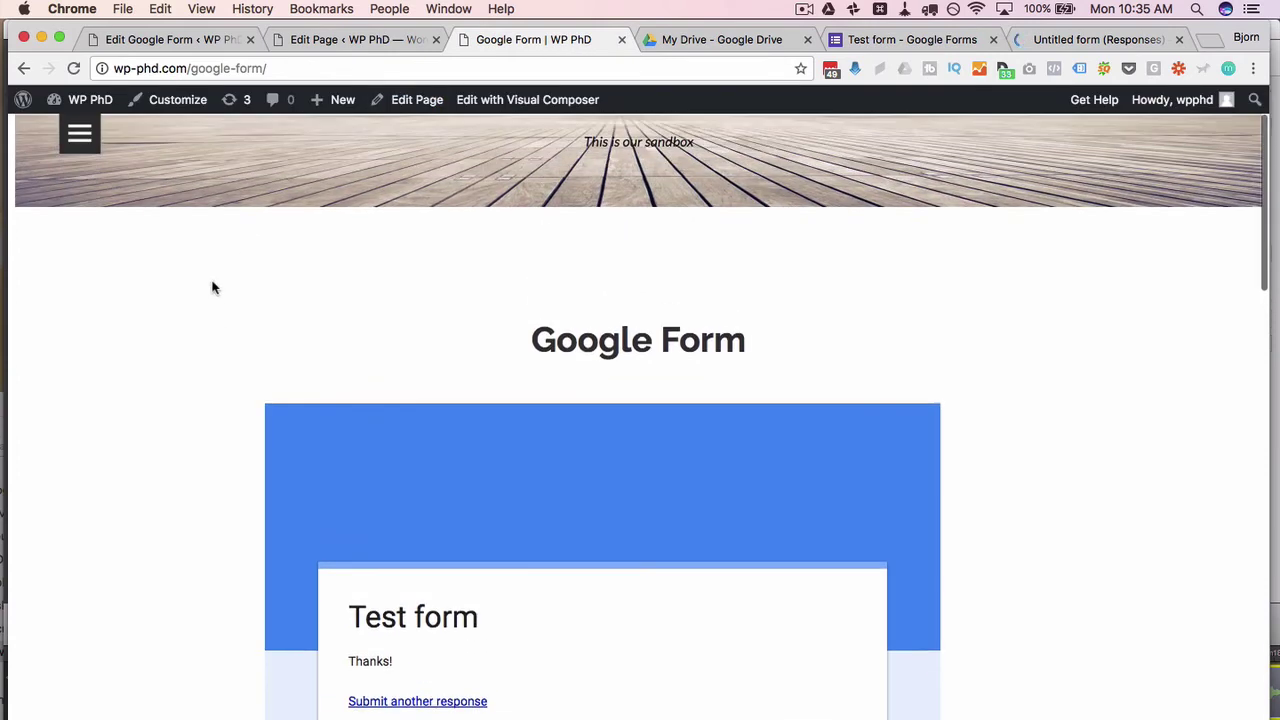
{"action": "scroll", "coordinate": [212, 288], "scroll_direction": "down", "scroll_amount": 2}
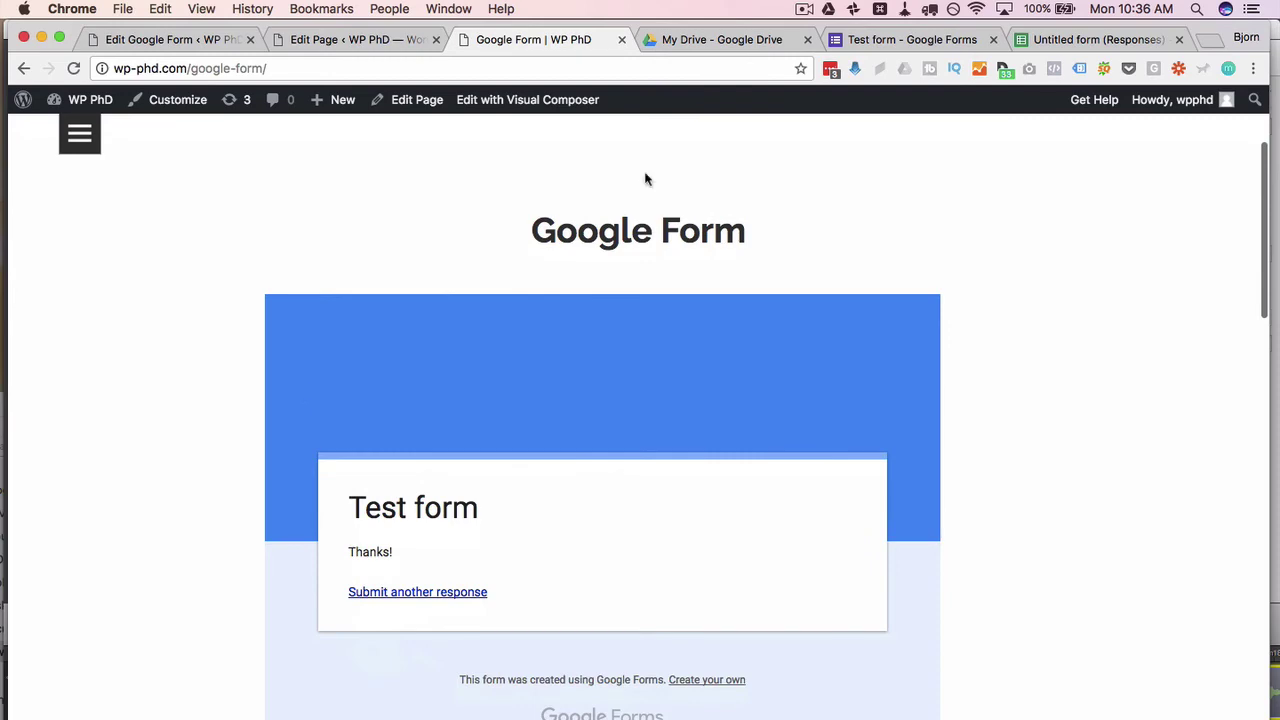
{"action": "left_click", "coordinate": [887, 40]}
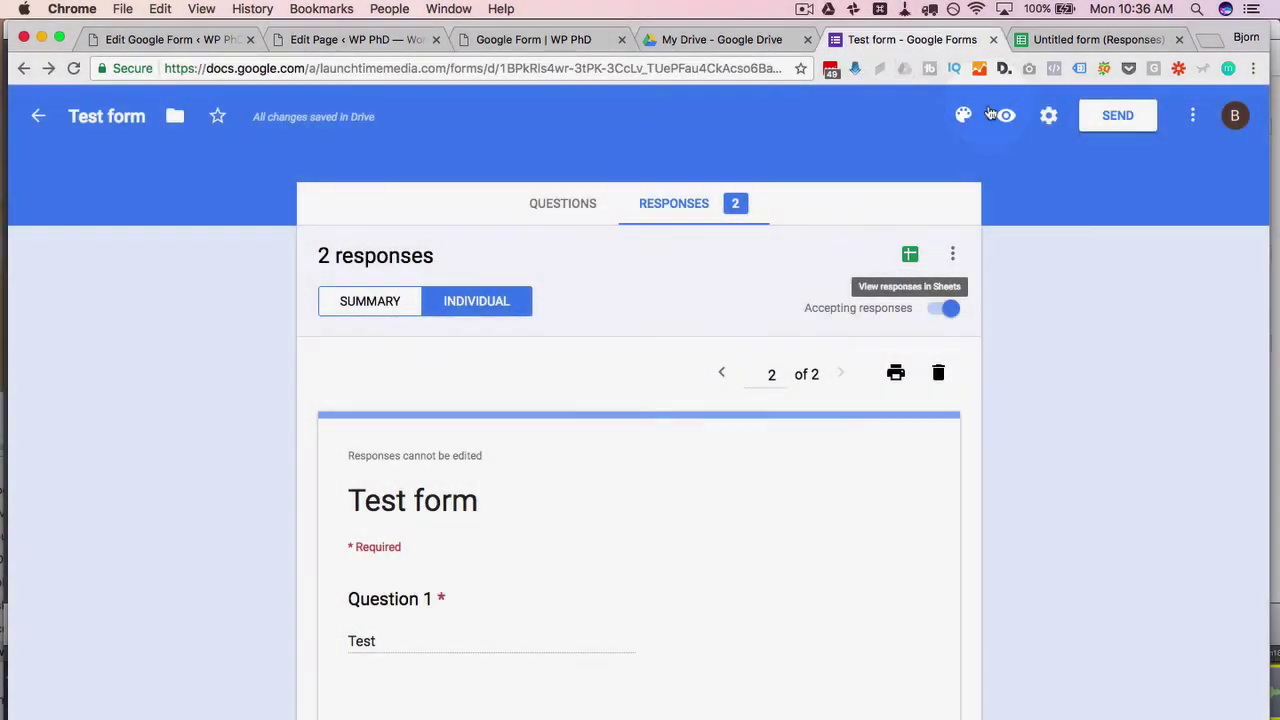
{"action": "left_click", "coordinate": [965, 120]}
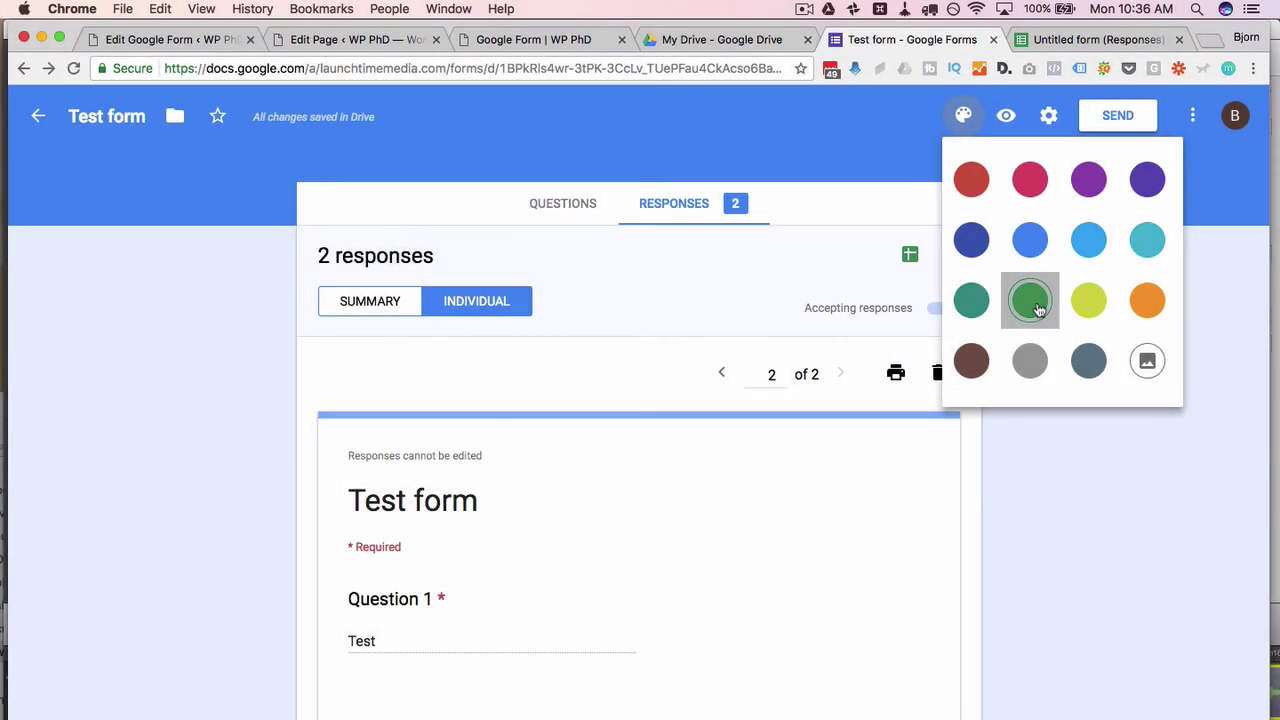
{"action": "left_click", "coordinate": [1039, 310]}
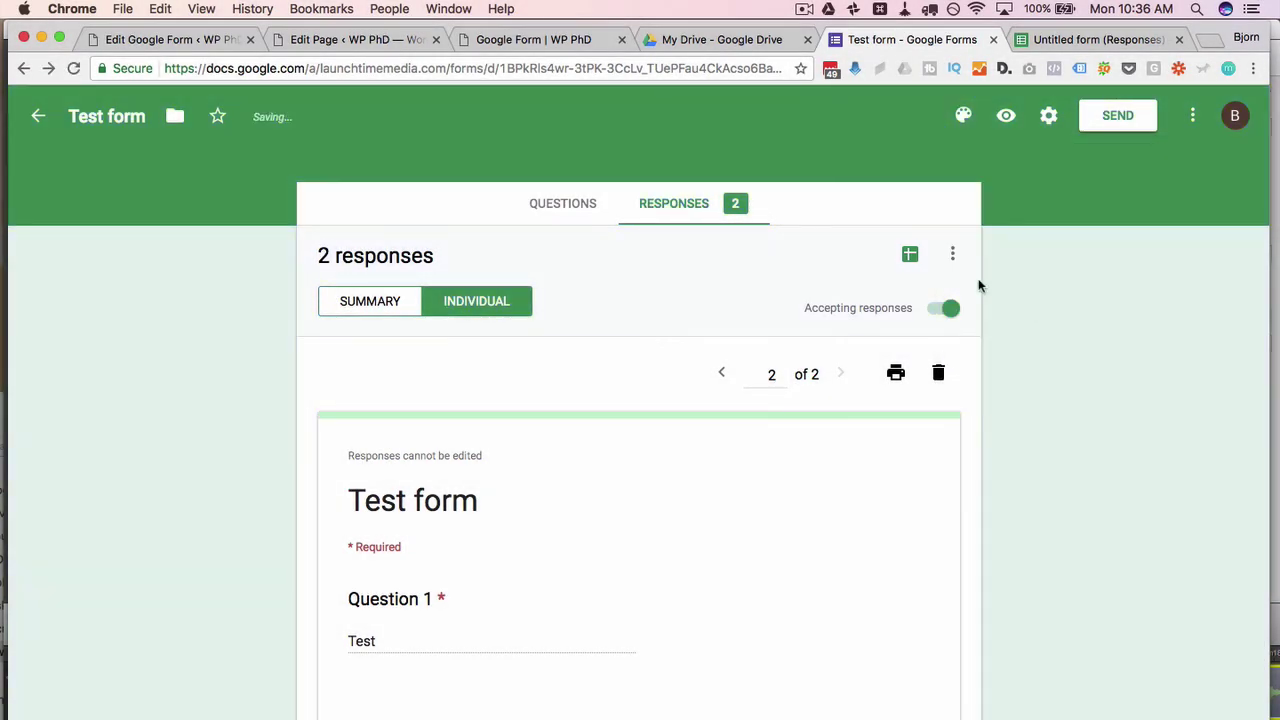
{"action": "left_click", "coordinate": [533, 39]}
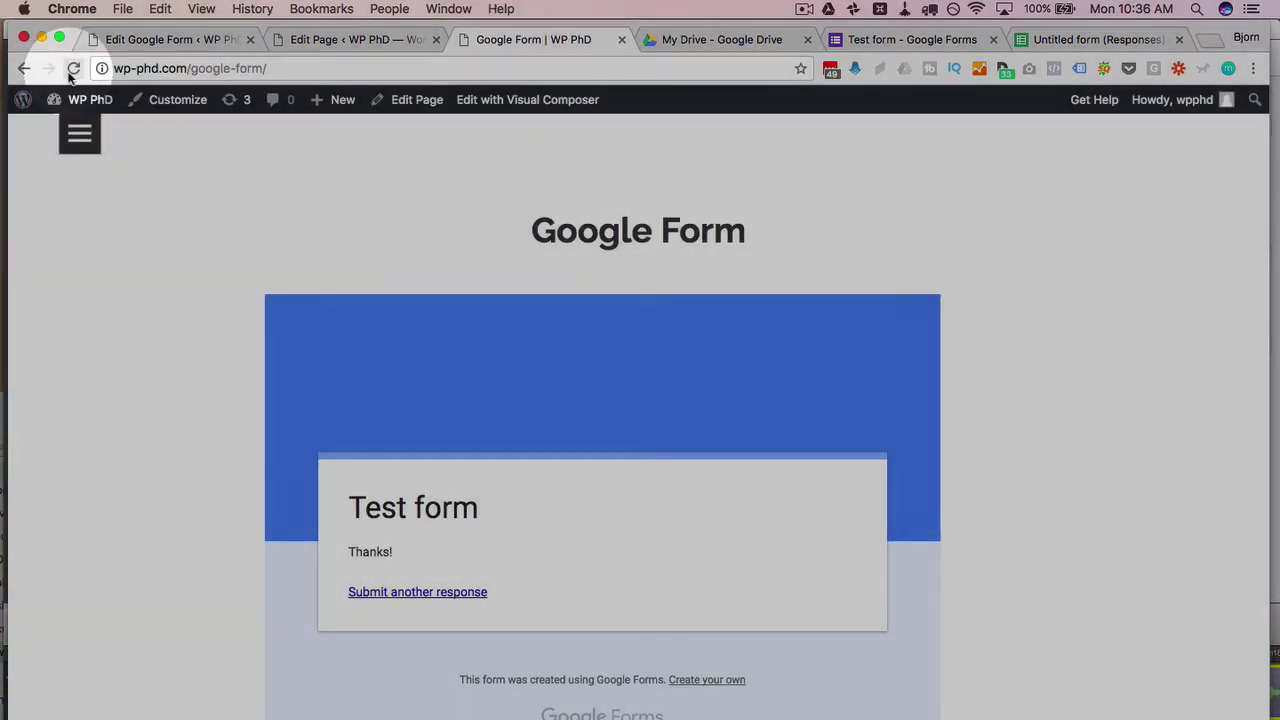
Step: Reload the WordPress Google Form page and scroll down to the green Test form's Question 1
{"action": "left_click", "coordinate": [72, 70]}
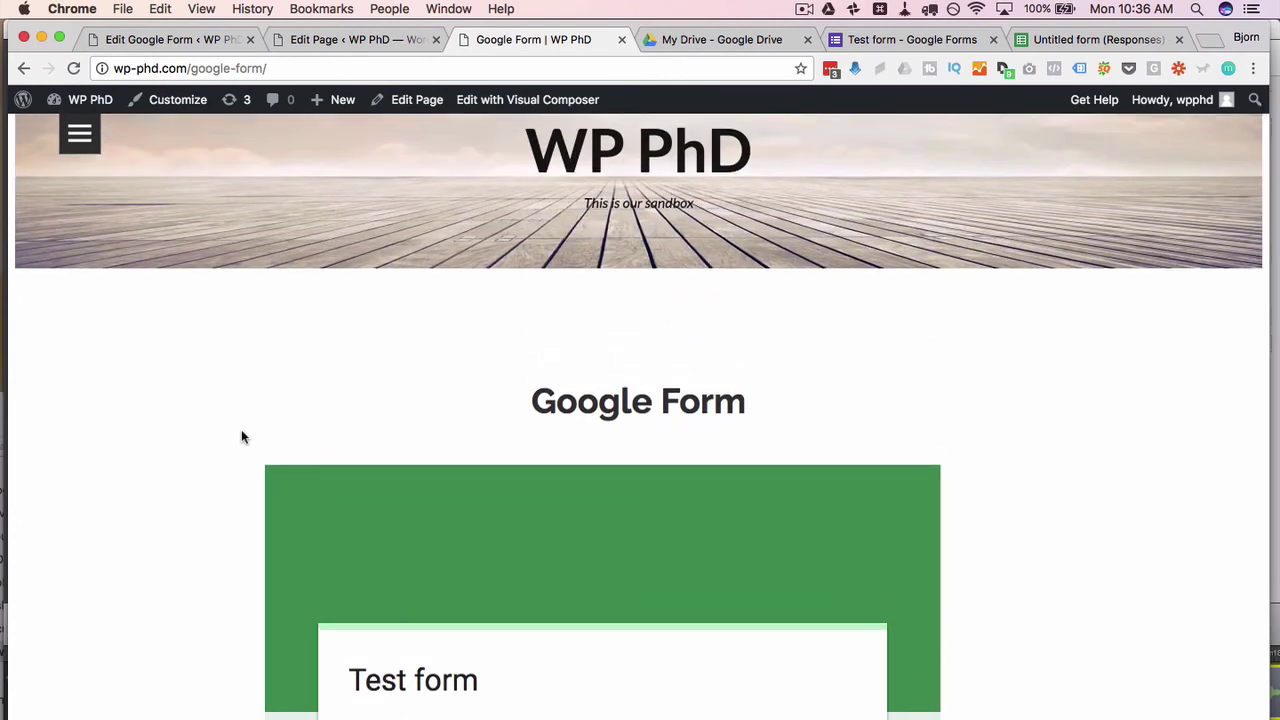
{"action": "scroll", "coordinate": [241, 437], "scroll_direction": "down", "scroll_amount": 3}
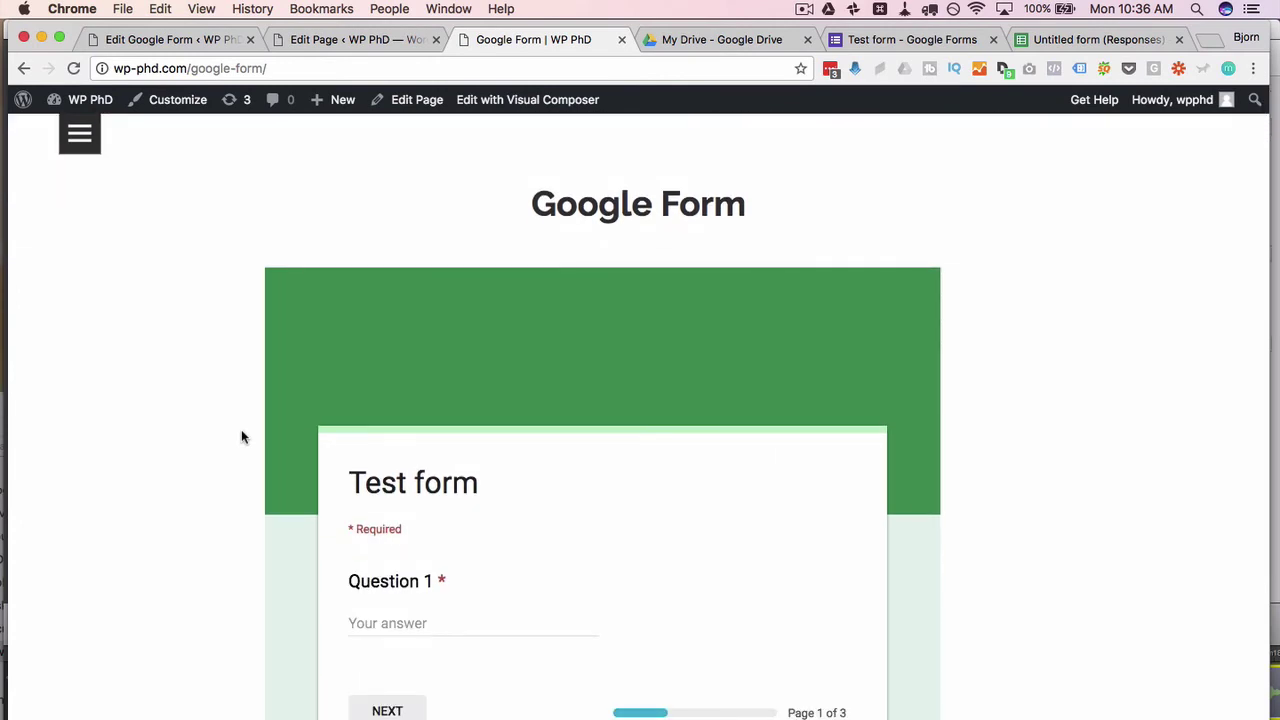